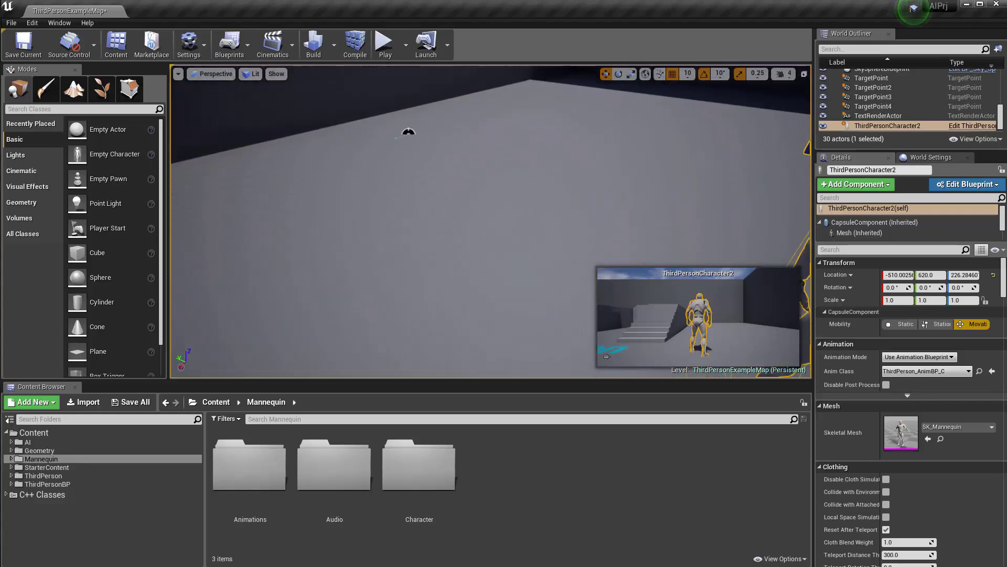
Examine ThirdPersonCharacter2 in the level viewport, giving the viewport more height than the Content Browser
{"action": "key", "text": "s"}
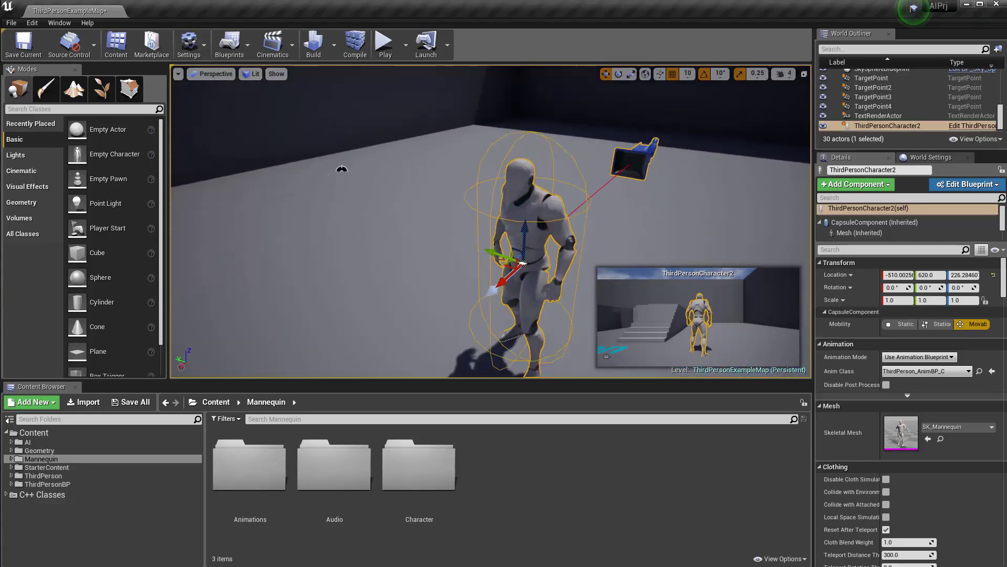
{"action": "right_click_drag", "start_coordinate": [399, 315], "coordinate": [402, 316]}
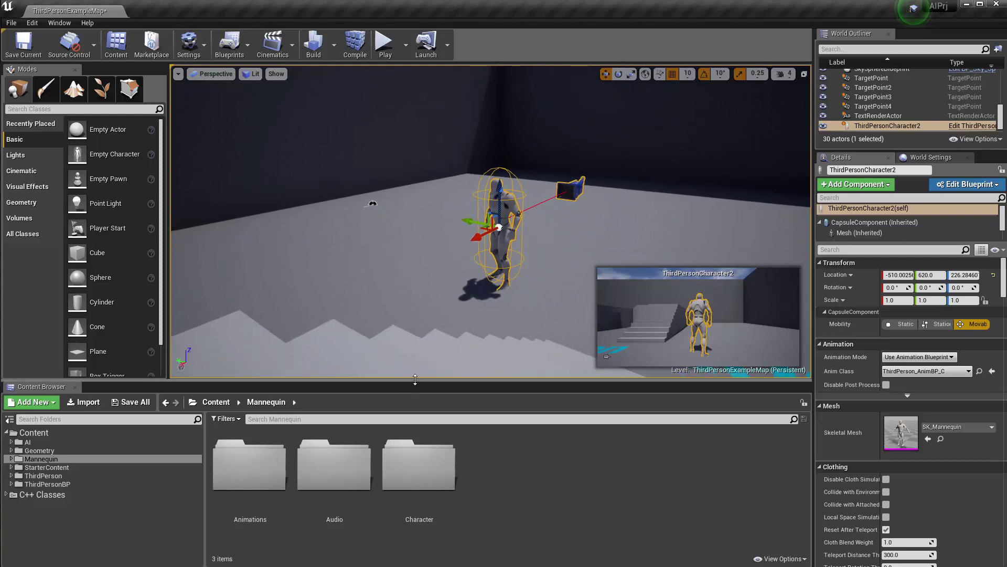
{"action": "left_click_drag", "start_coordinate": [412, 383], "coordinate": [414, 439]}
{"action": "right_click_drag", "start_coordinate": [421, 374], "coordinate": [447, 375]}
{"action": "key", "text": "w"}
{"action": "key", "text": "a"}
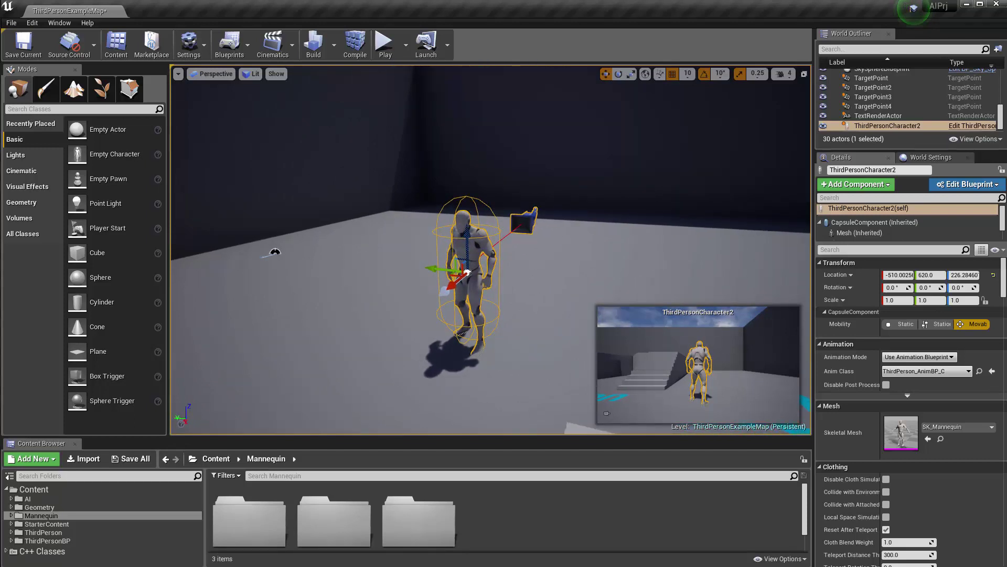
{"action": "left_click_drag", "start_coordinate": [444, 435], "coordinate": [450, 410]}
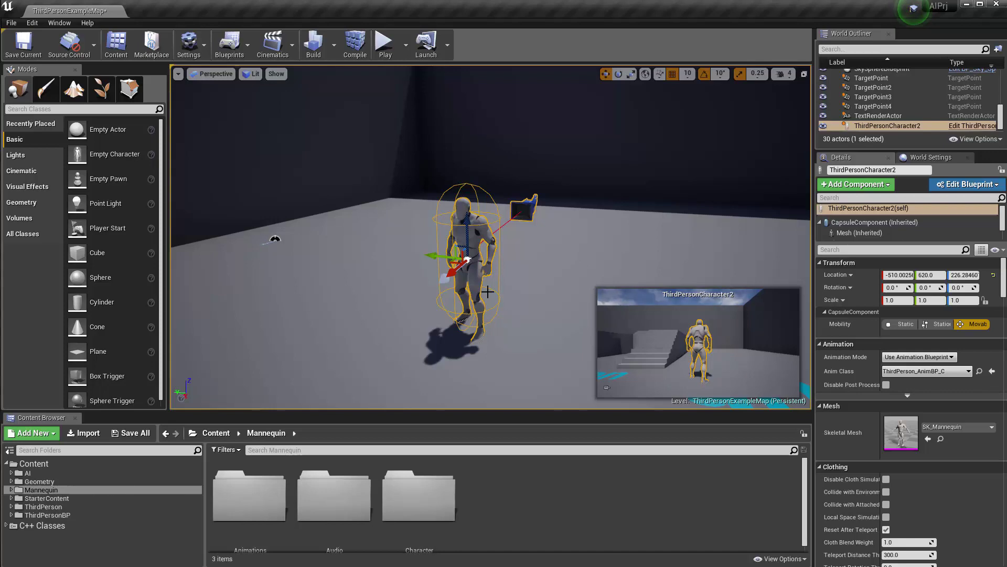
{"action": "mouse_move", "coordinate": [533, 238]}
{"action": "right_mouse_down"}
{"action": "mouse_move", "coordinate": [611, 265]}
{"action": "mouse_move", "coordinate": [480, 275]}
{"action": "mouse_move", "coordinate": [548, 233]}
{"action": "mouse_move", "coordinate": [532, 239]}
{"action": "right_mouse_up"}
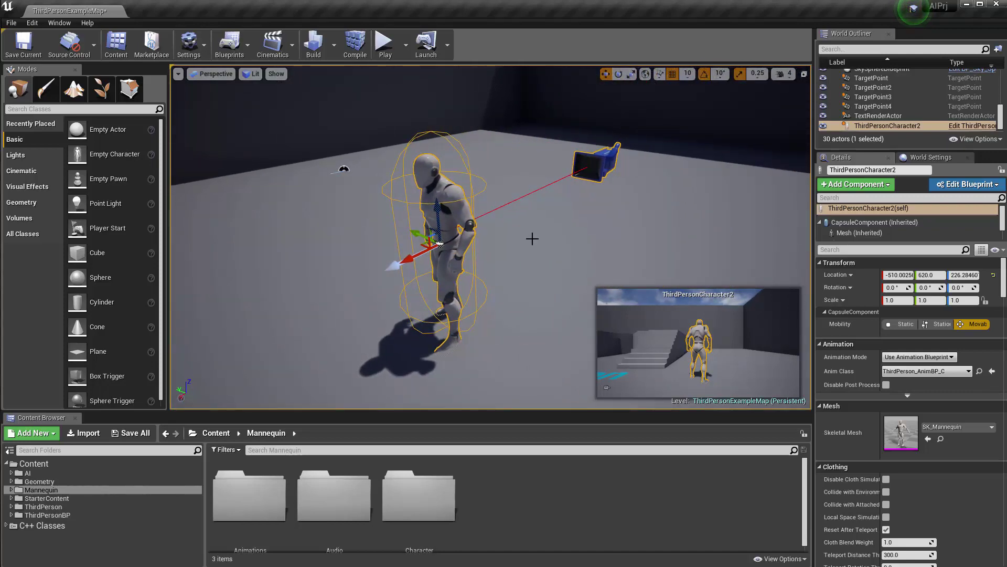
Locate the selected character's SK_Mannequin skeletal mesh in the project content and start exporting that asset
{"action": "key", "text": "ctrl+b"}
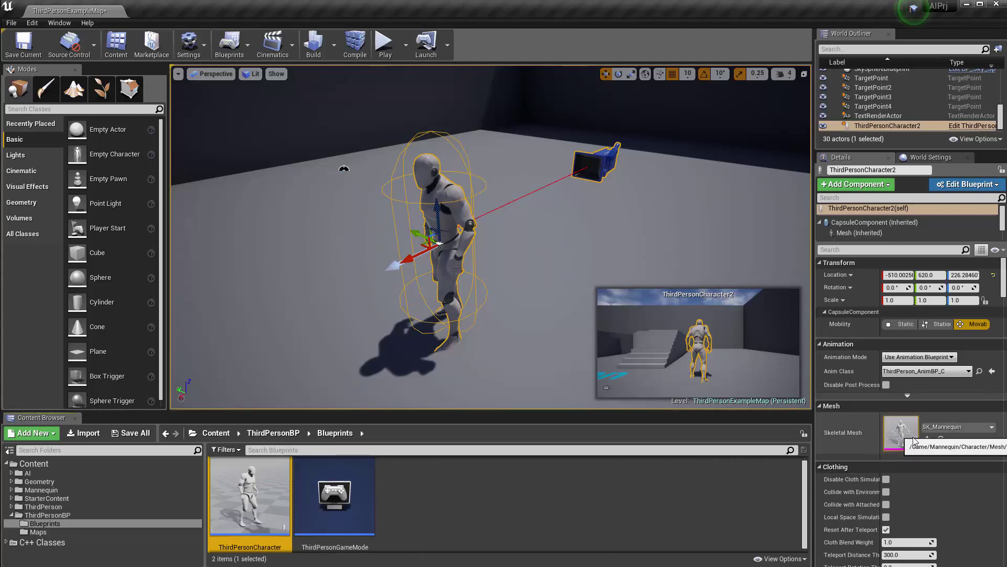
{"action": "left_click", "coordinate": [940, 443]}
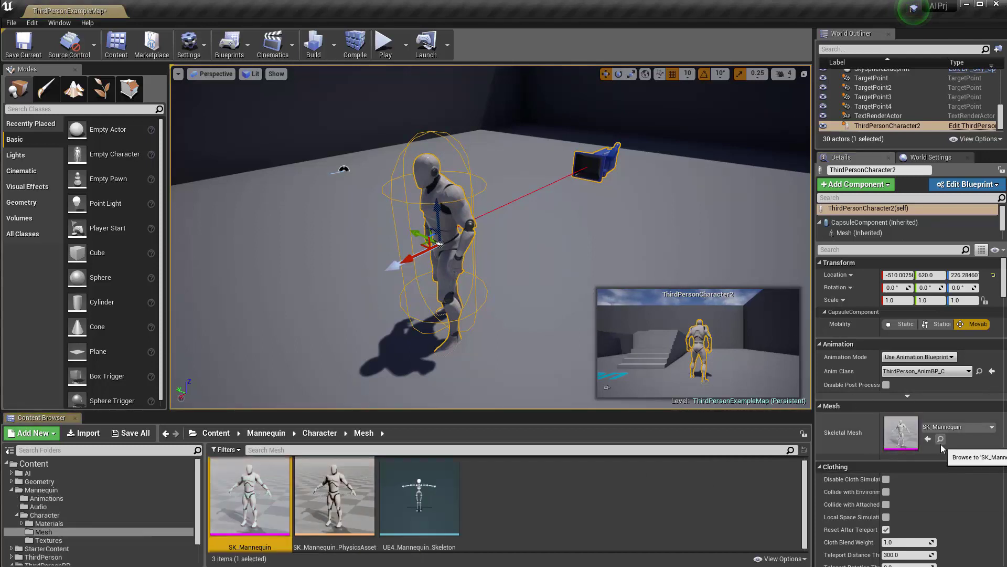
{"action": "right_click", "coordinate": [254, 488]}
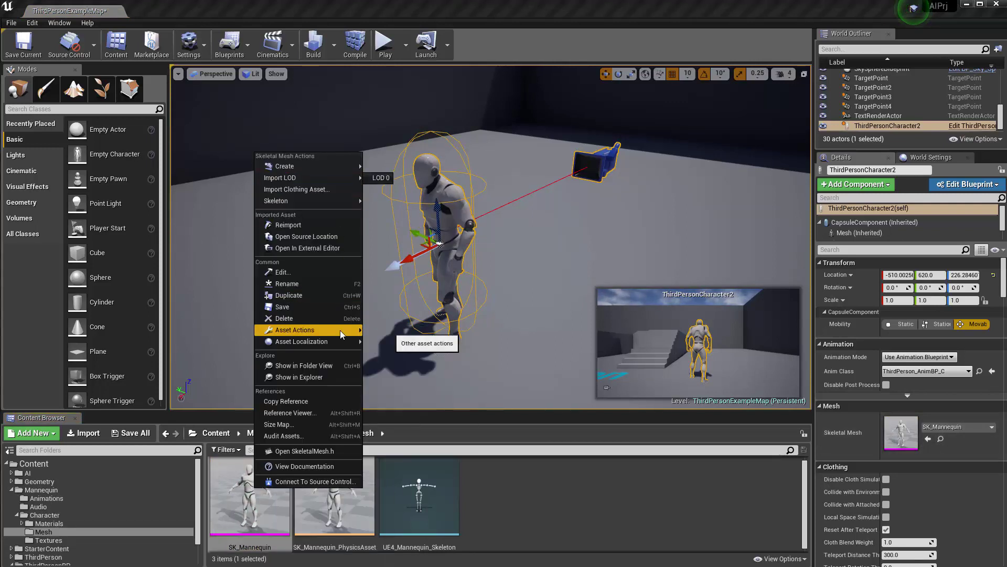
{"action": "mouse_move", "coordinate": [340, 330]}
{"action": "left_click", "coordinate": [444, 382]}
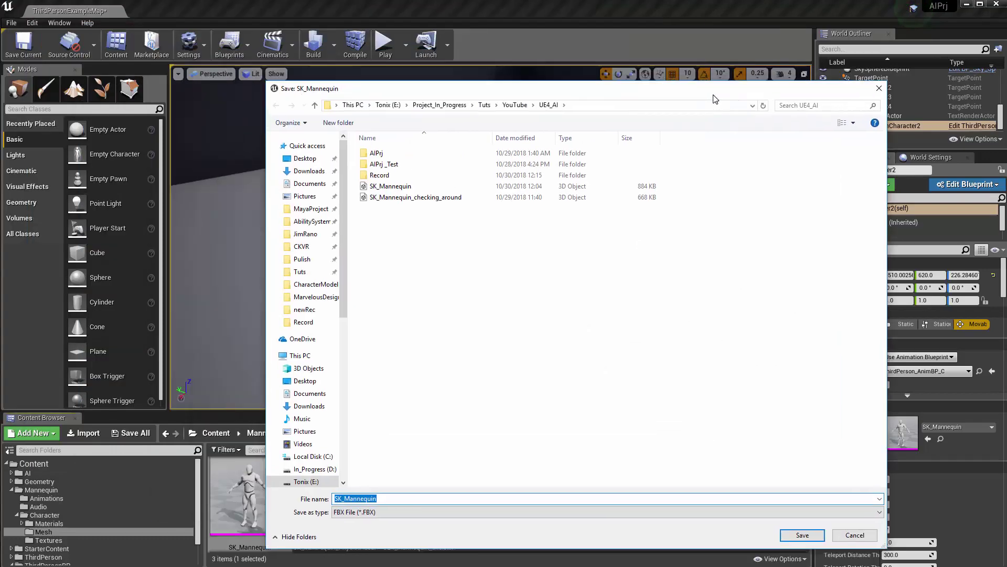
Export the mesh over the existing SK_Mannequin FBX file in the UE4_AI folder, using FBX 2016 compatibility
{"action": "left_click_drag", "start_coordinate": [714, 99], "coordinate": [696, 90]}
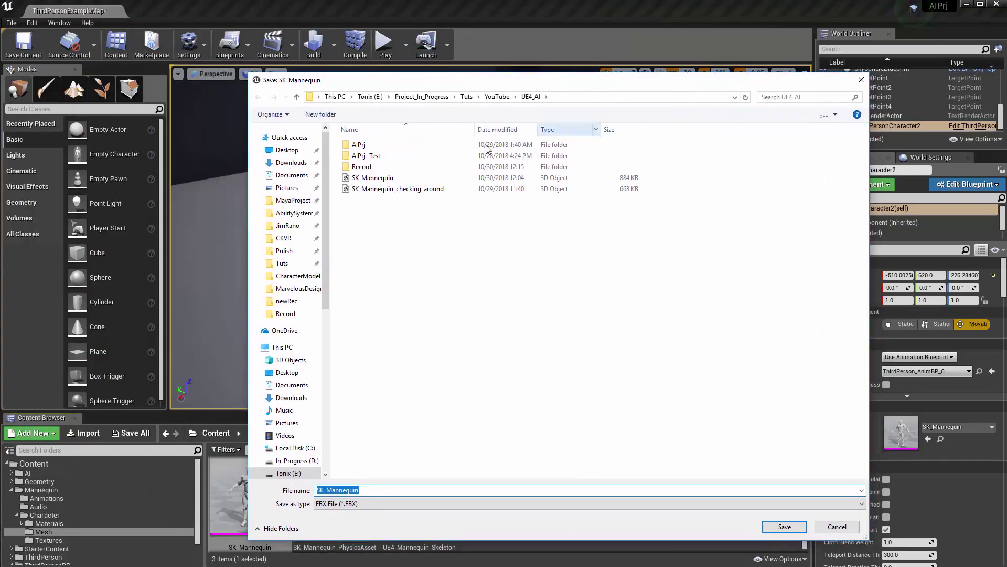
{"action": "left_click", "coordinate": [394, 182]}
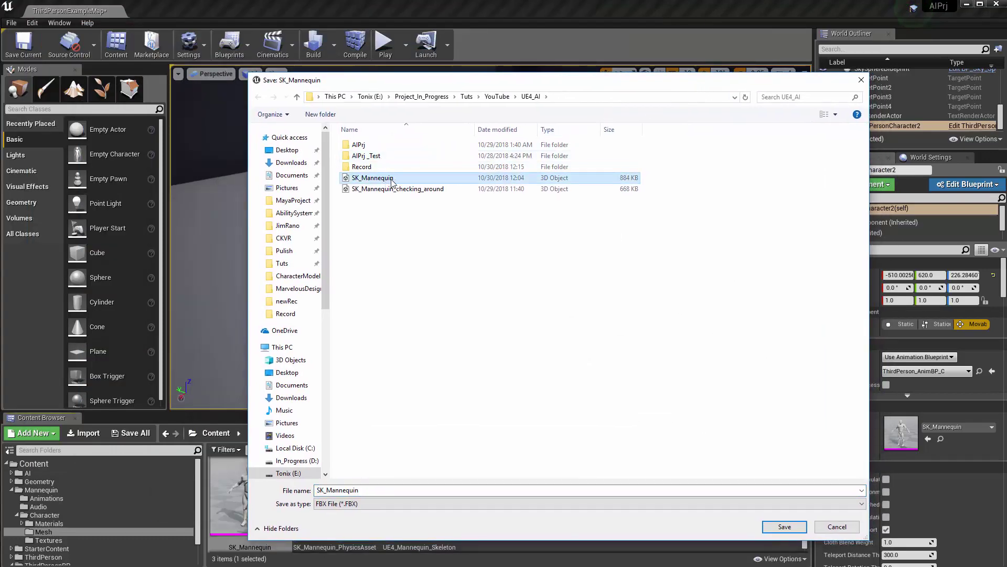
{"action": "left_click", "coordinate": [785, 526]}
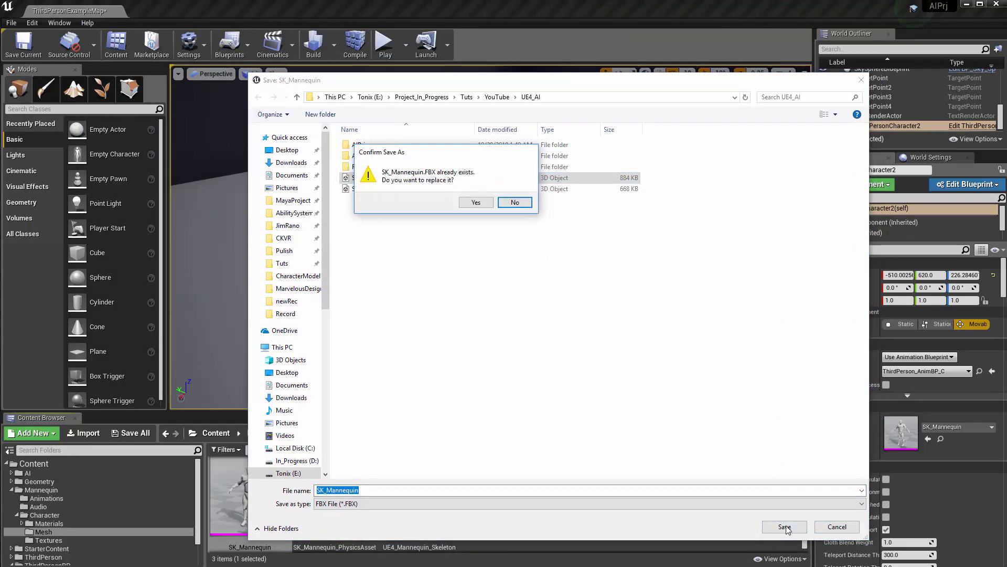
{"action": "left_click", "coordinate": [475, 202]}
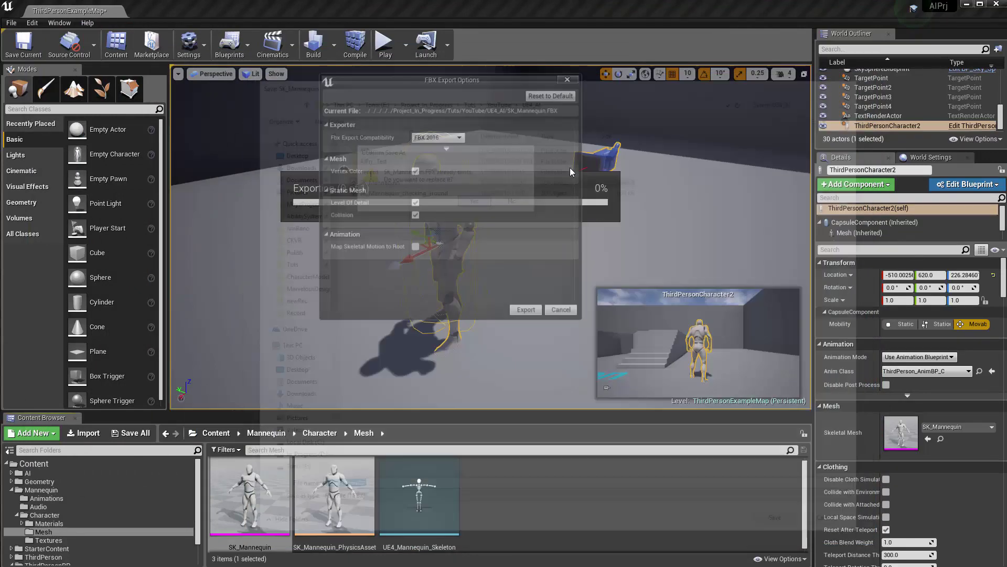
{"action": "left_click", "coordinate": [437, 136]}
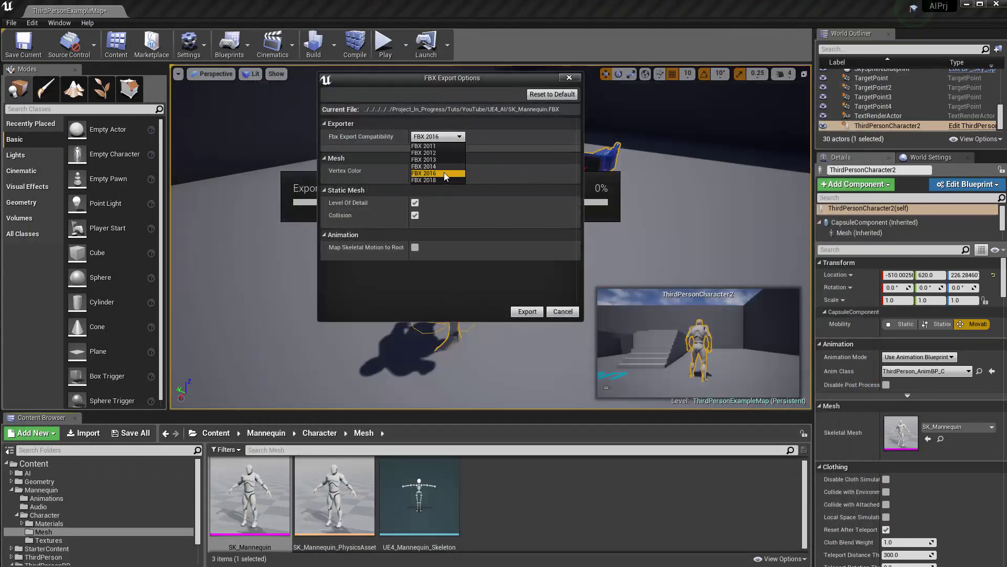
{"action": "left_click", "coordinate": [431, 174]}
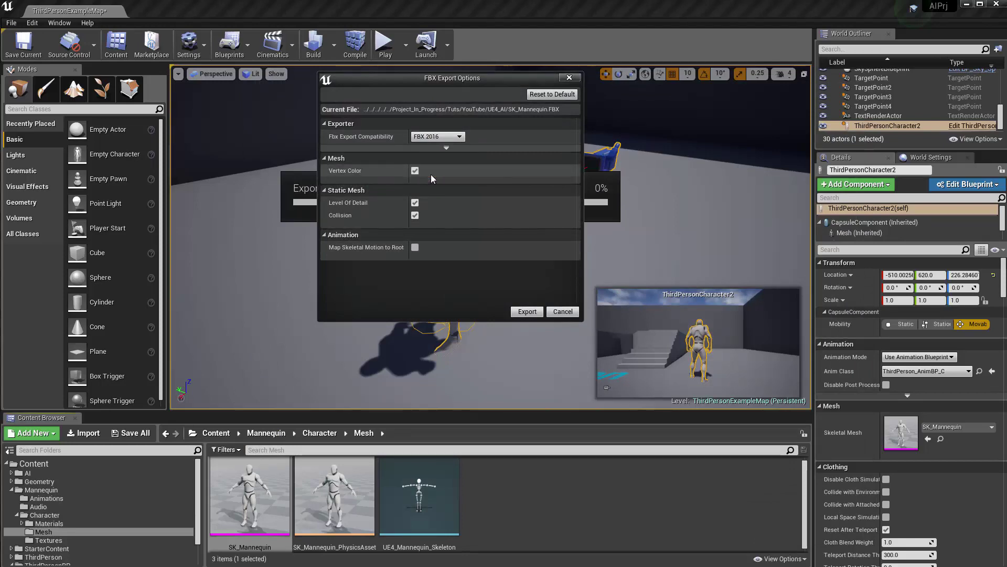
{"action": "left_click", "coordinate": [527, 312]}
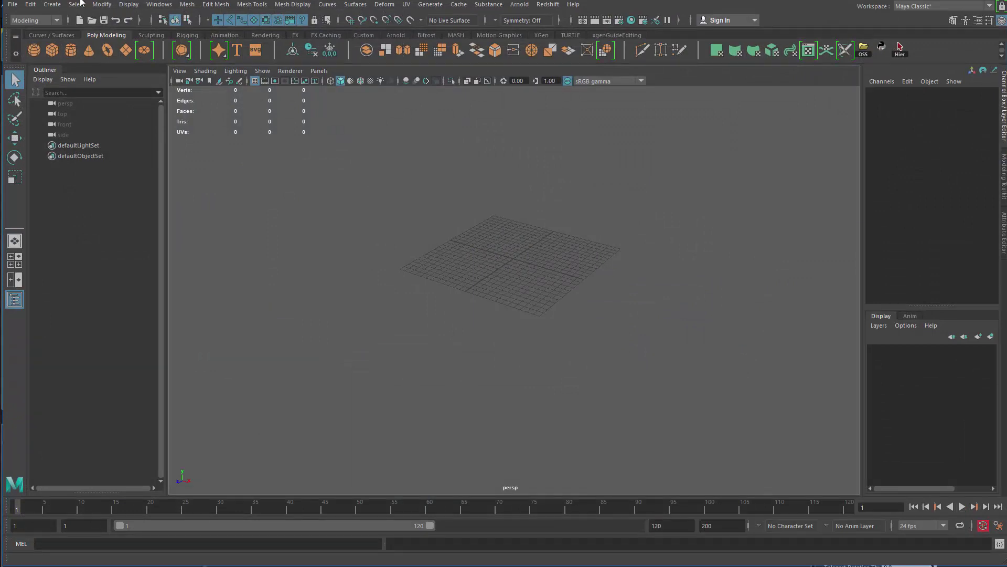
{"action": "left_click", "coordinate": [14, 7]}
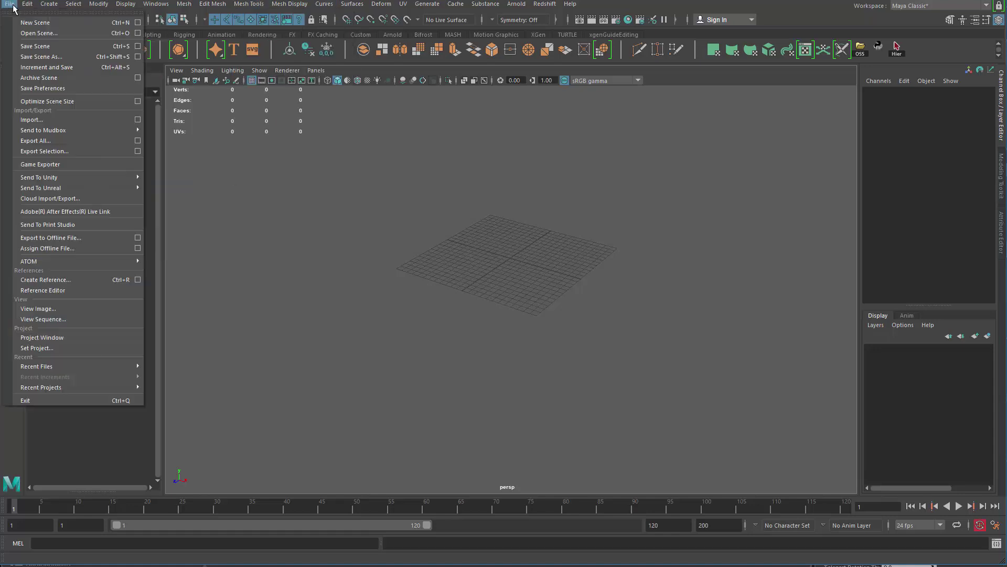
{"action": "left_click", "coordinate": [76, 120]}
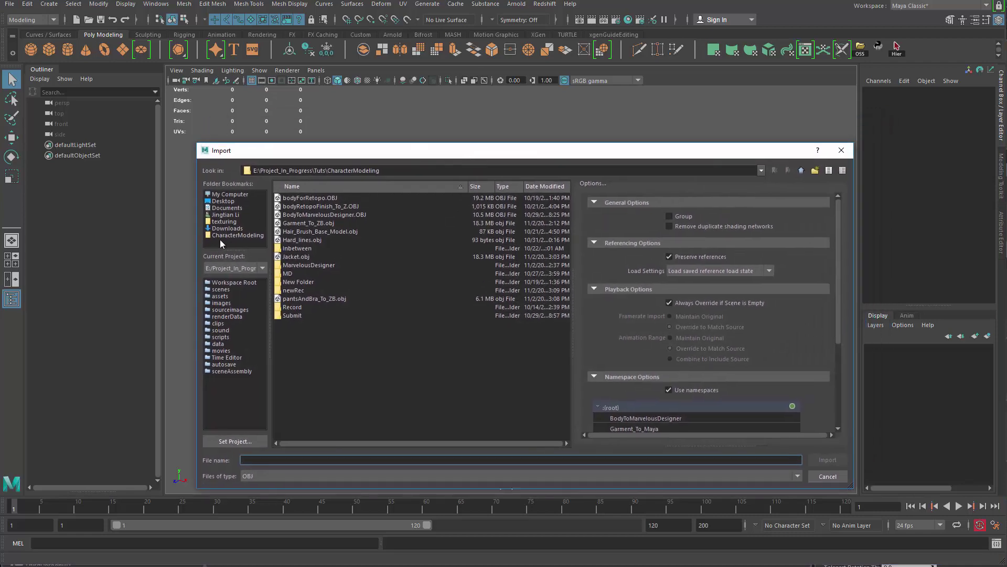
{"action": "left_click", "coordinate": [840, 152]}
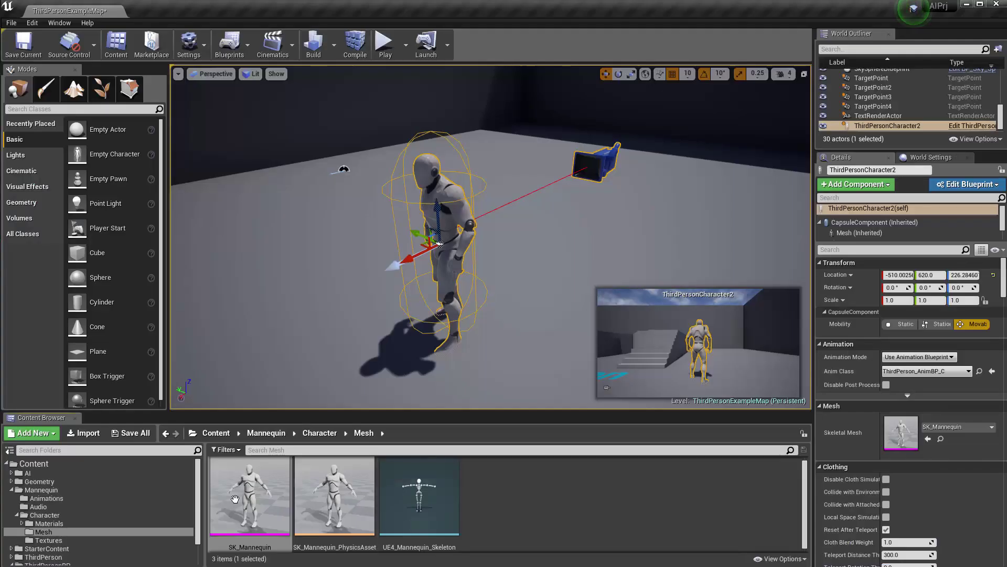
Reopen the SK_Mannequin asset's export dialog in Unreal Editor, copy the UE4_AI folder path, and close the dialog without exporting
{"action": "right_click", "coordinate": [240, 496]}
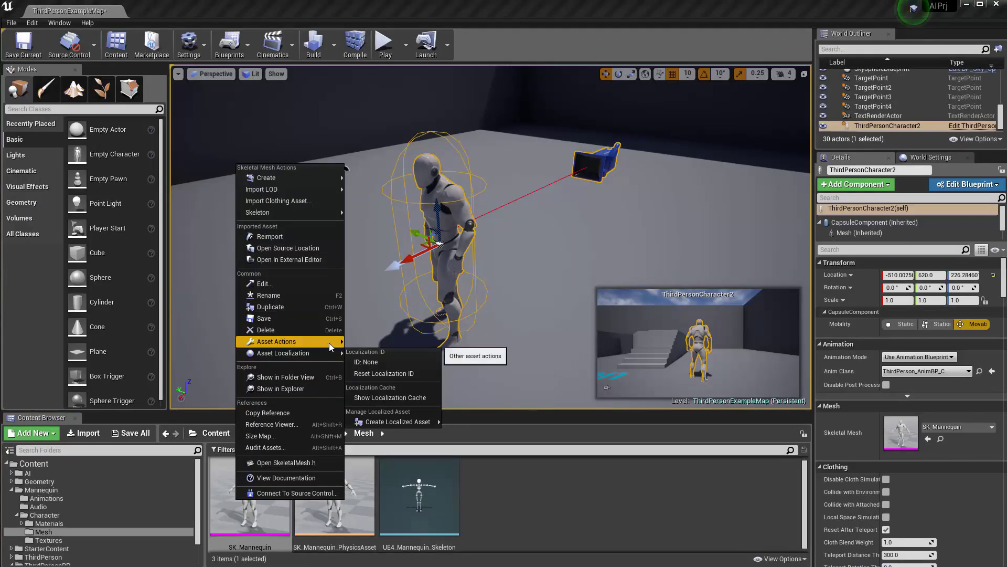
{"action": "mouse_move", "coordinate": [329, 342]}
{"action": "left_click", "coordinate": [379, 402]}
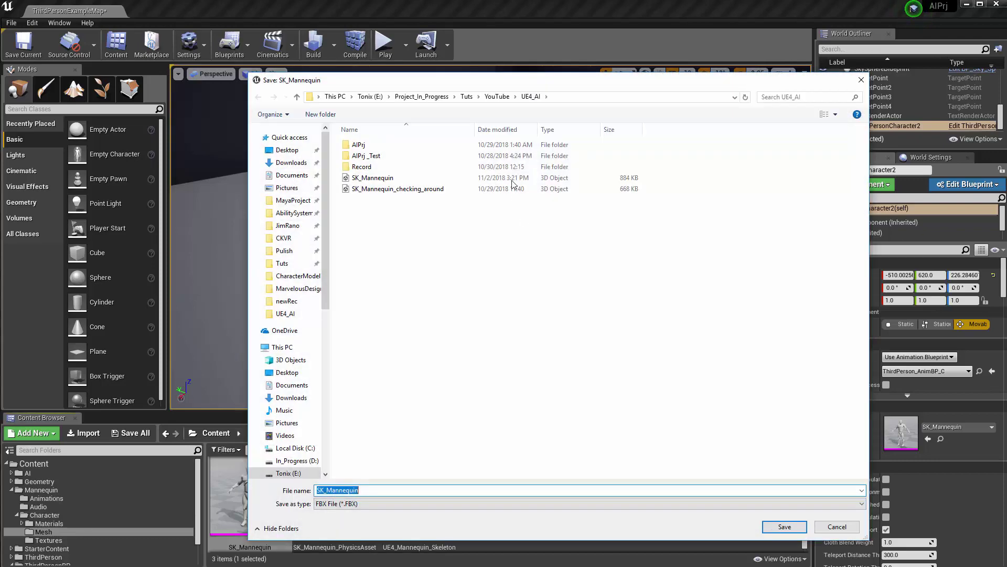
{"action": "left_click", "coordinate": [573, 100]}
{"action": "key", "text": "ctrl+c"}
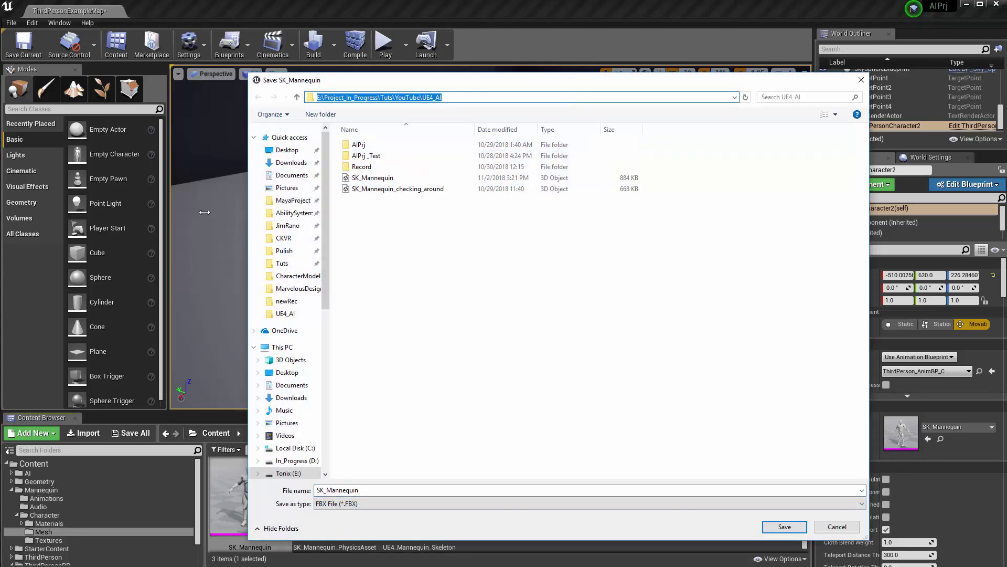
{"action": "left_click", "coordinate": [861, 79]}
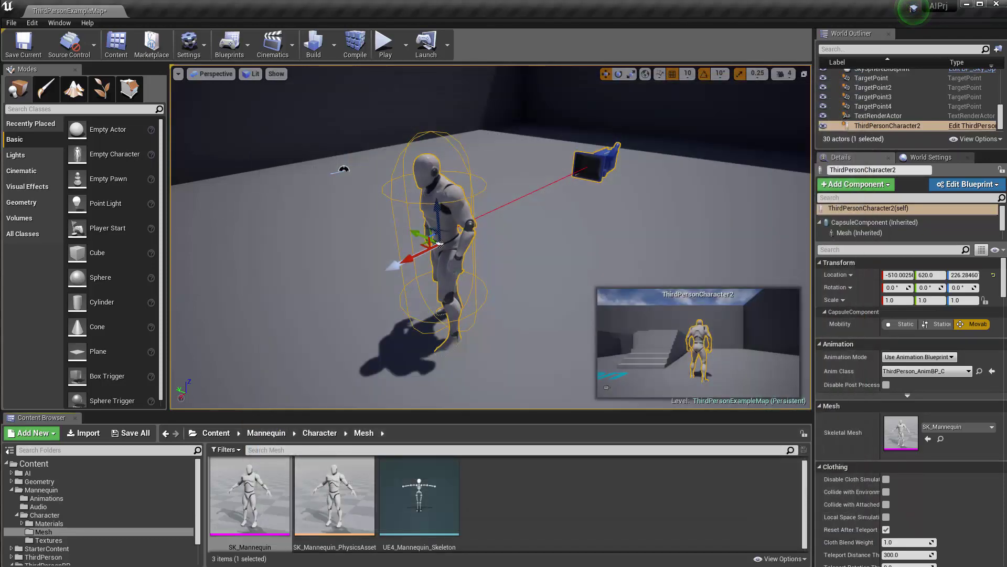
Switch to Maya and open the file import at the copied path E:\Project_In_Progress\Tuts\YouTube\UE4_AI
{"action": "key", "text": "alt+Tab"}
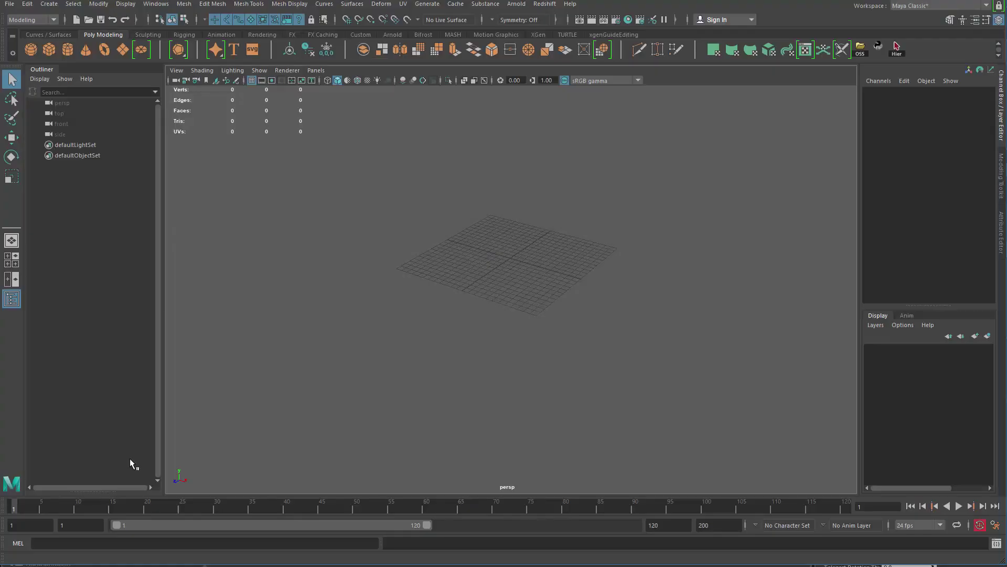
{"action": "left_click", "coordinate": [10, 7]}
{"action": "left_click", "coordinate": [58, 120]}
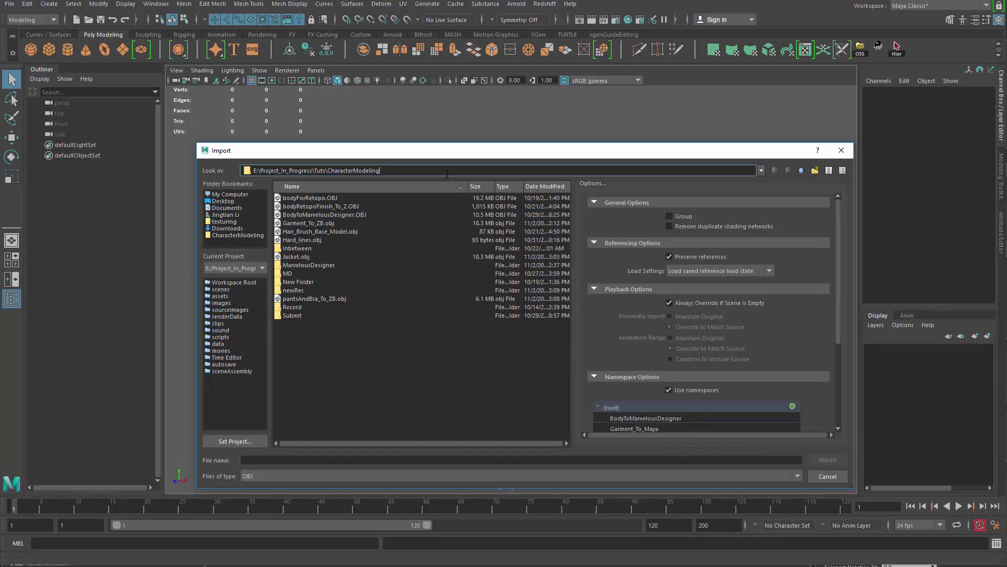
{"action": "key", "text": "ctrl+v"}
{"action": "key", "text": "Return"}
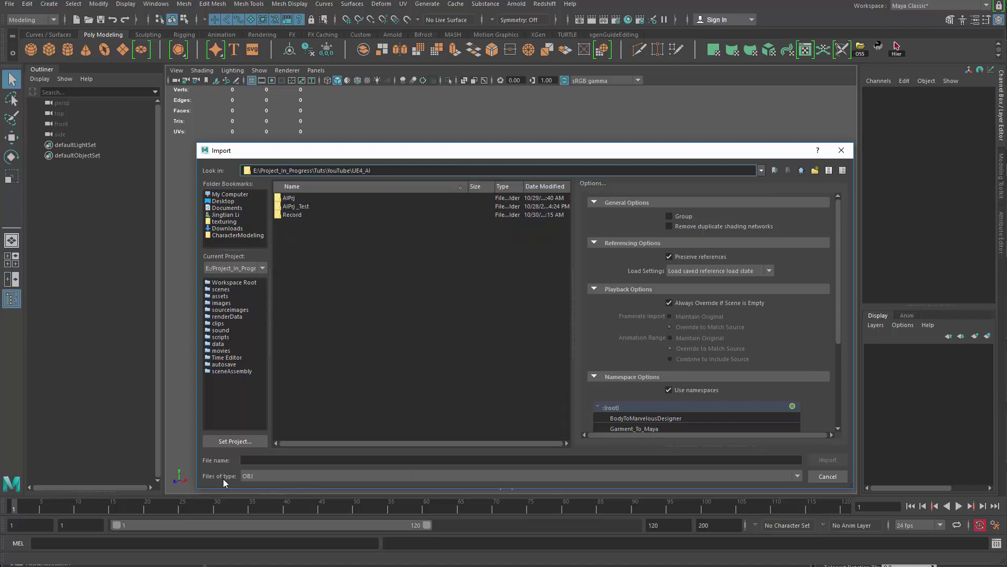
Set the import file type to FBX and import SK_Mannequin.FBX into the empty scene
{"action": "left_click", "coordinate": [252, 476]}
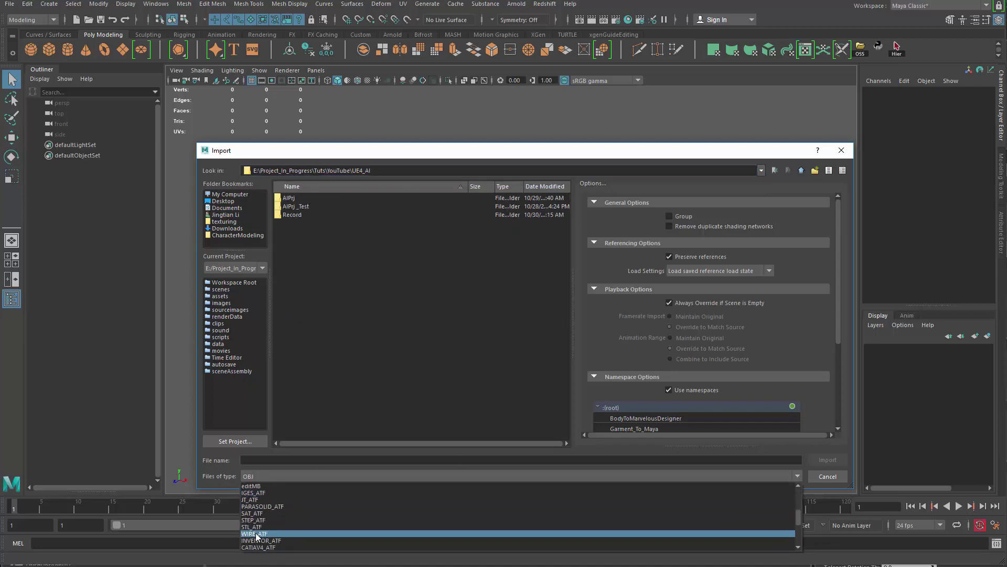
{"action": "scroll", "coordinate": [258, 539], "scroll_direction": "down", "scroll_amount": 5}
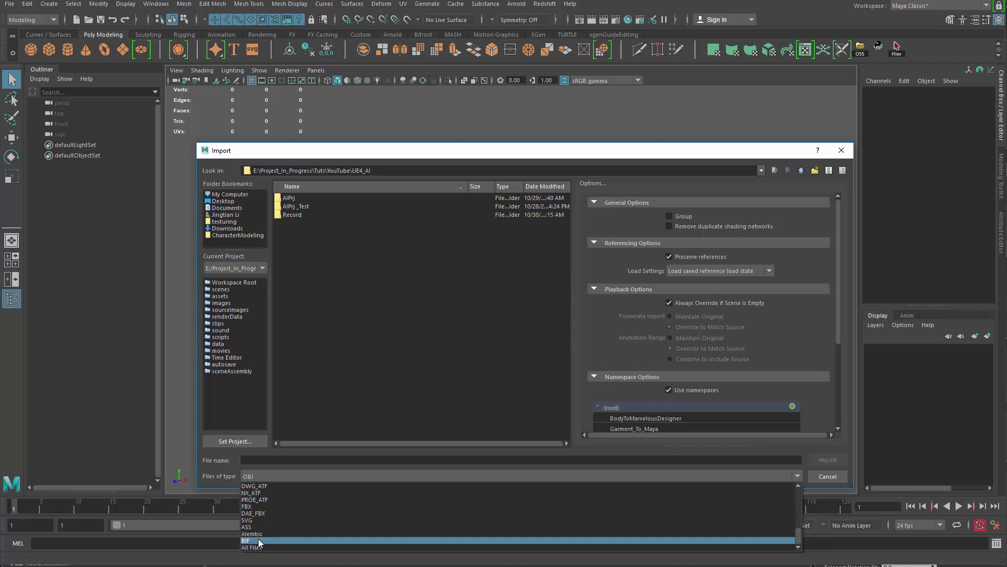
{"action": "left_click", "coordinate": [262, 506]}
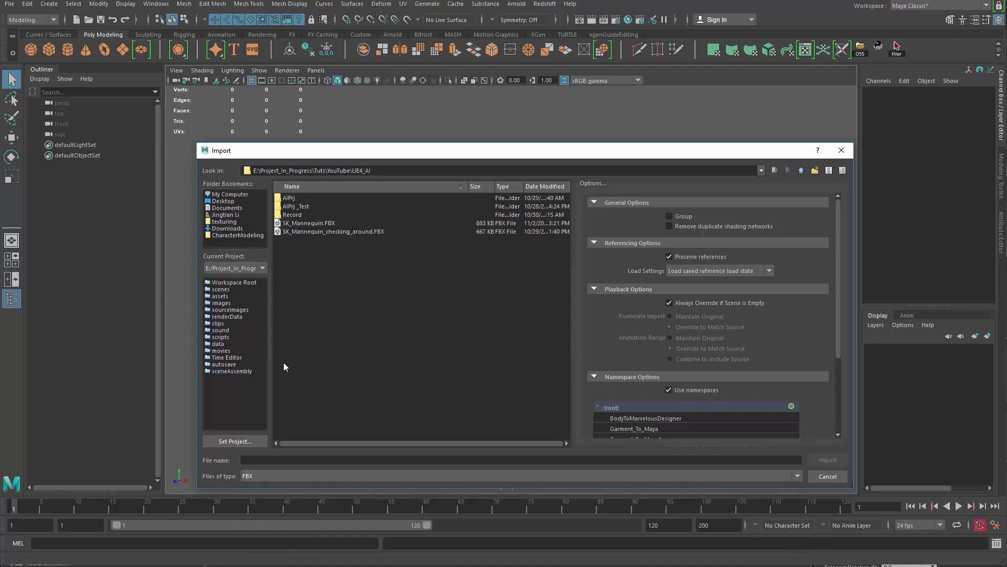
{"action": "left_click", "coordinate": [329, 225]}
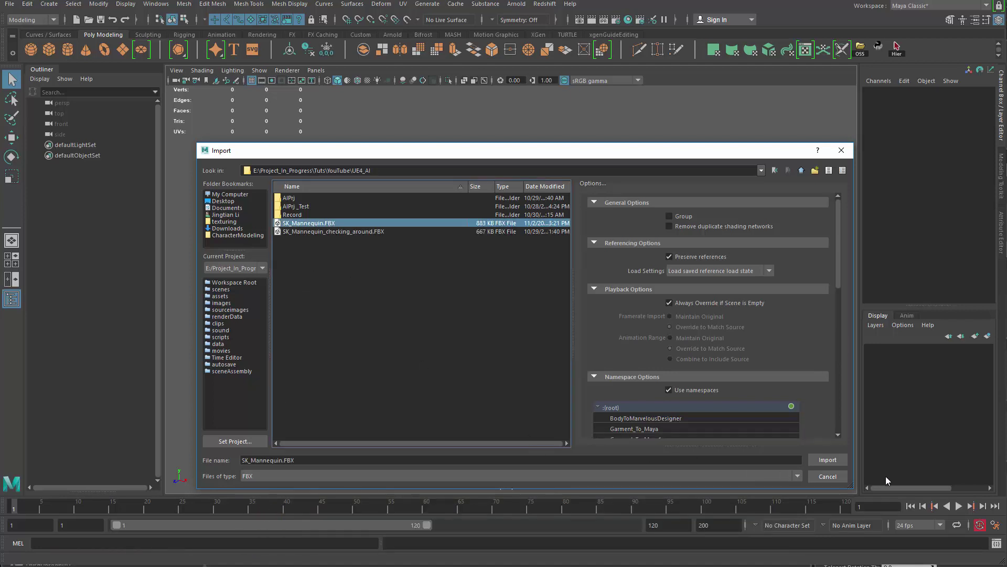
{"action": "left_click", "coordinate": [839, 463]}
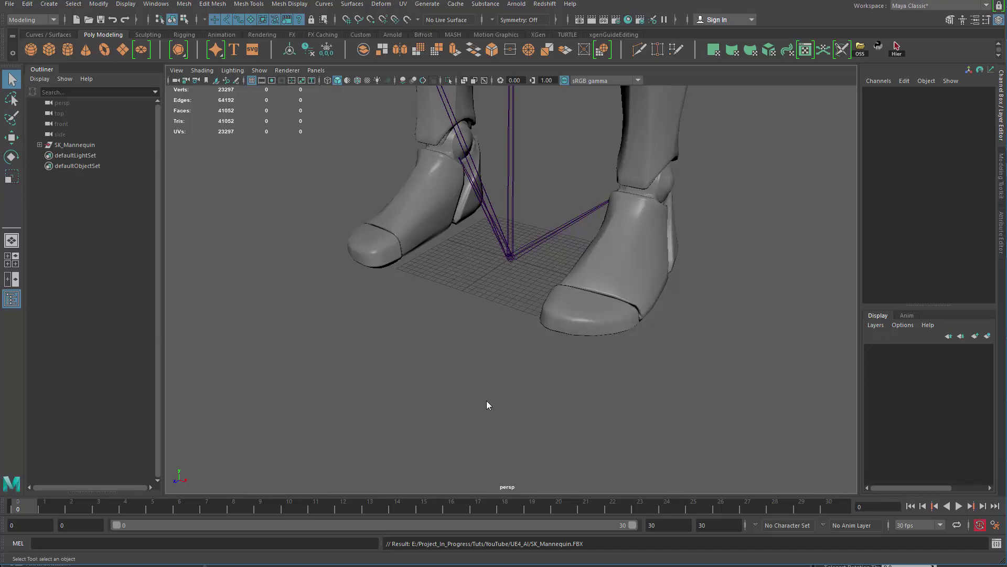
Examine the imported mannequin's full body and skeleton from several angles in the perspective view
{"action": "middle_click_drag", "start_coordinate": [617, 376], "coordinate": [701, 521], "text": "alt"}
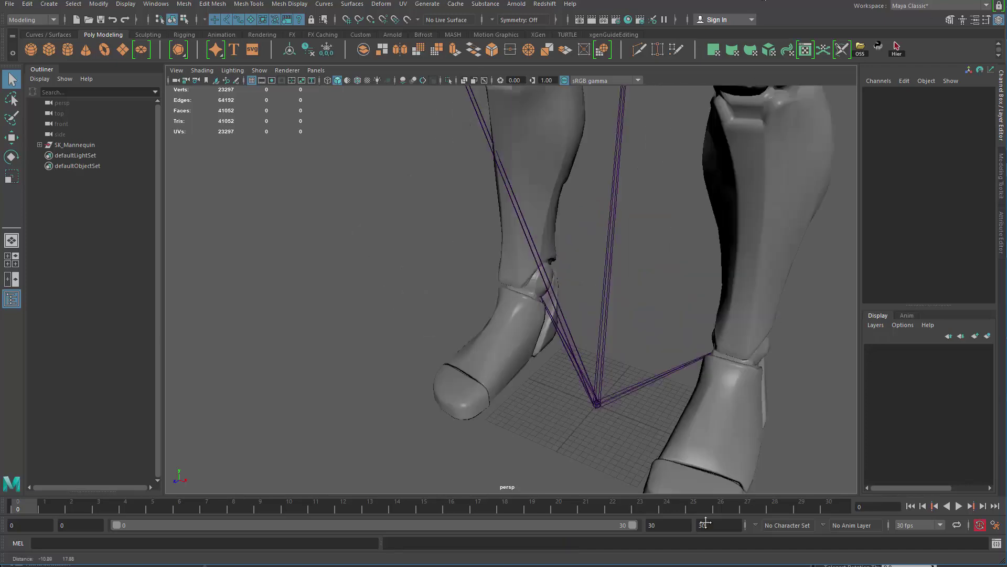
{"action": "right_click_drag", "start_coordinate": [702, 522], "coordinate": [490, 202], "text": "alt"}
{"action": "left_click_drag", "start_coordinate": [538, 333], "coordinate": [587, 311], "text": "alt"}
{"action": "middle_click_drag", "start_coordinate": [587, 311], "coordinate": [545, 425], "text": "alt"}
{"action": "mouse_move", "coordinate": [585, 321]}
{"action": "left_mouse_down", "text": "alt"}
{"action": "mouse_move", "coordinate": [596, 318]}
{"action": "mouse_move", "coordinate": [594, 329]}
{"action": "left_mouse_up", "text": "alt"}
{"action": "middle_click_drag", "start_coordinate": [557, 260], "coordinate": [533, 295], "text": "alt"}
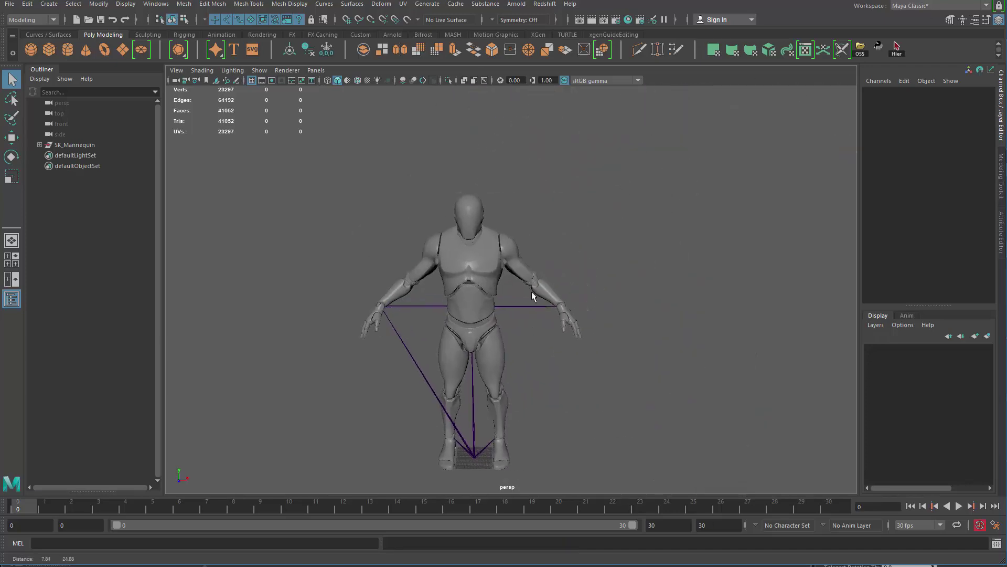
{"action": "right_click_drag", "start_coordinate": [533, 294], "coordinate": [581, 310], "text": "alt"}
{"action": "left_click_drag", "start_coordinate": [575, 252], "coordinate": [528, 261], "text": "alt"}
{"action": "middle_click_drag", "start_coordinate": [432, 325], "coordinate": [501, 286], "text": "alt"}
{"action": "left_click_drag", "start_coordinate": [487, 284], "coordinate": [502, 286], "text": "alt"}
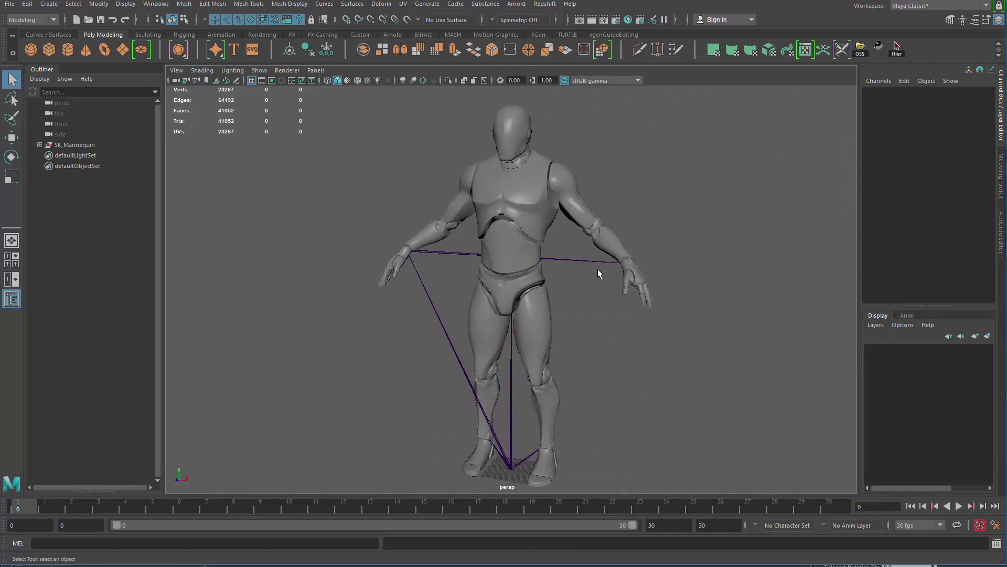
{"action": "middle_click_drag", "start_coordinate": [500, 328], "coordinate": [600, 336], "text": "alt"}
{"action": "left_click_drag", "start_coordinate": [601, 336], "coordinate": [499, 315], "text": "alt"}
{"action": "right_click_drag", "start_coordinate": [499, 315], "coordinate": [462, 360], "text": "alt"}
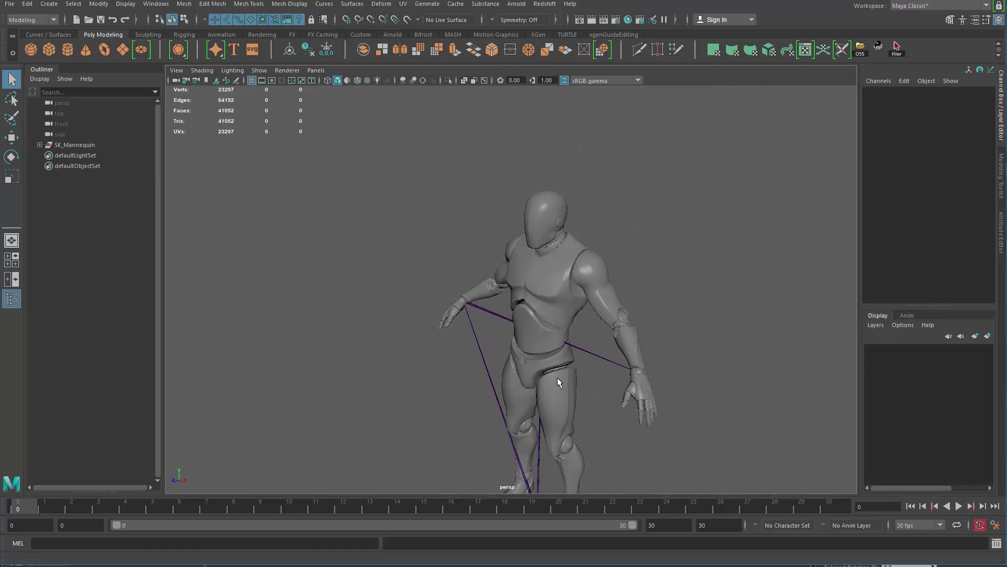
Turn on X-Ray Joints in the perspective view to show the skeleton through the mannequin mesh
{"action": "left_click_drag", "start_coordinate": [557, 390], "coordinate": [464, 367], "text": "alt"}
{"action": "right_click_drag", "start_coordinate": [278, 413], "coordinate": [533, 351], "text": "alt"}
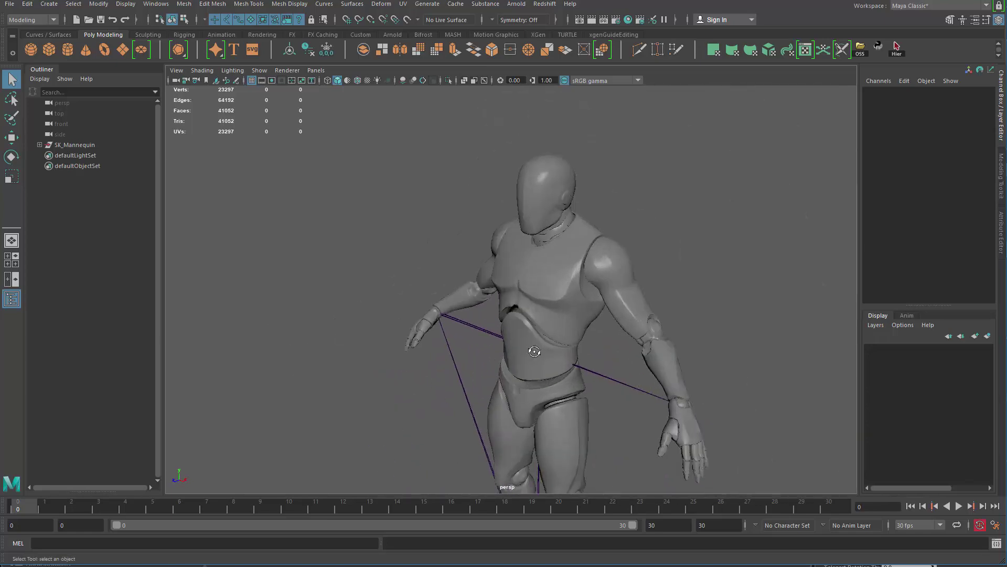
{"action": "left_click_drag", "start_coordinate": [533, 351], "coordinate": [517, 304], "text": "alt"}
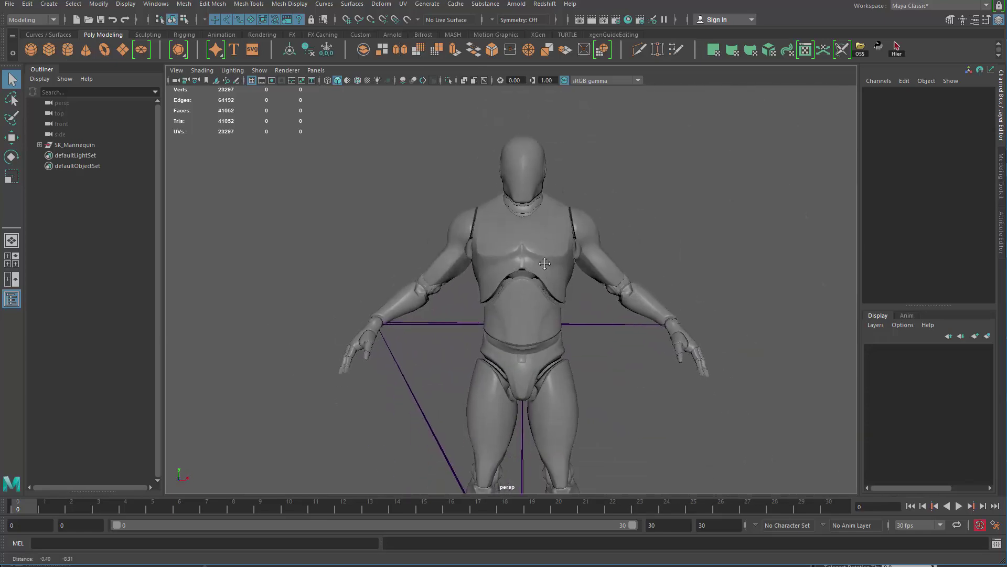
{"action": "left_click", "coordinate": [483, 81]}
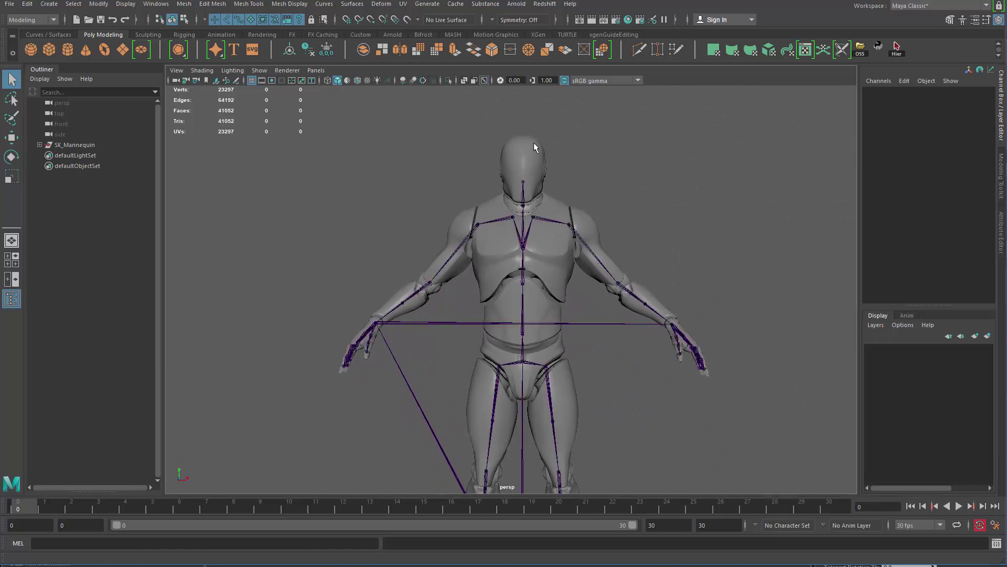
{"action": "left_click_drag", "start_coordinate": [533, 143], "coordinate": [629, 293], "text": "alt"}
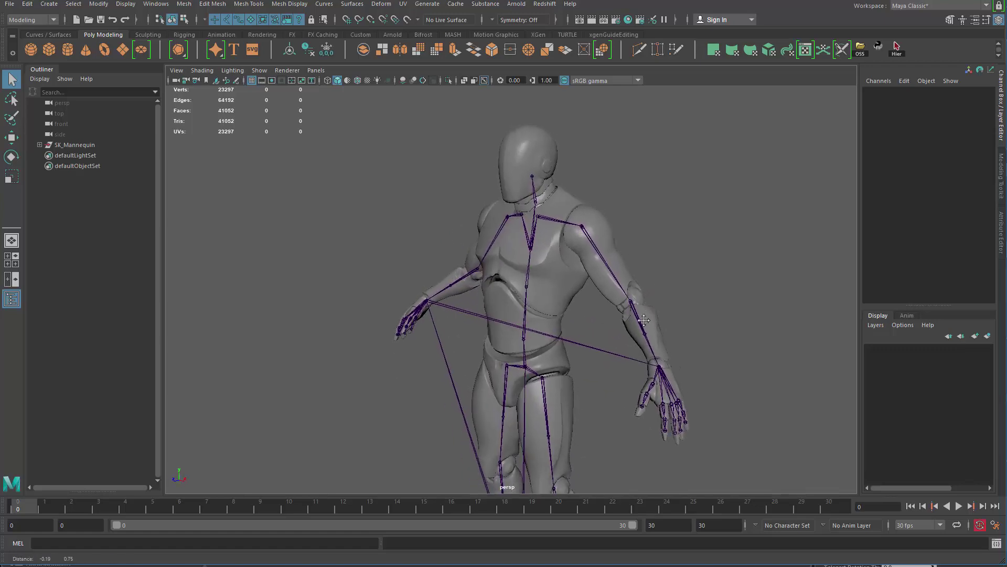
{"action": "scroll", "coordinate": [629, 293], "scroll_direction": "up", "scroll_amount": 2}
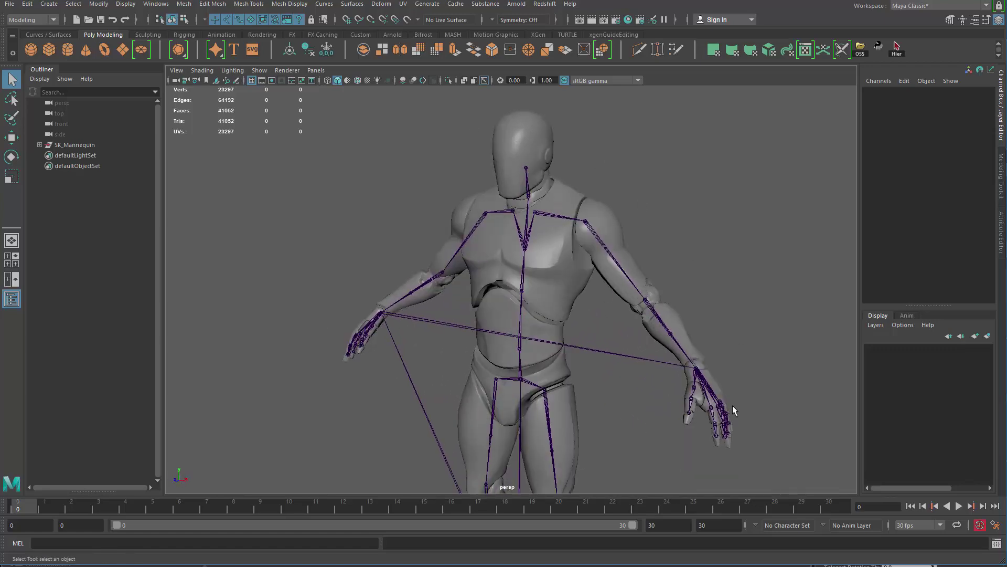
Enable multisample anti-aliasing in the perspective view and frame the full mannequin from the front
{"action": "left_click", "coordinate": [423, 81]}
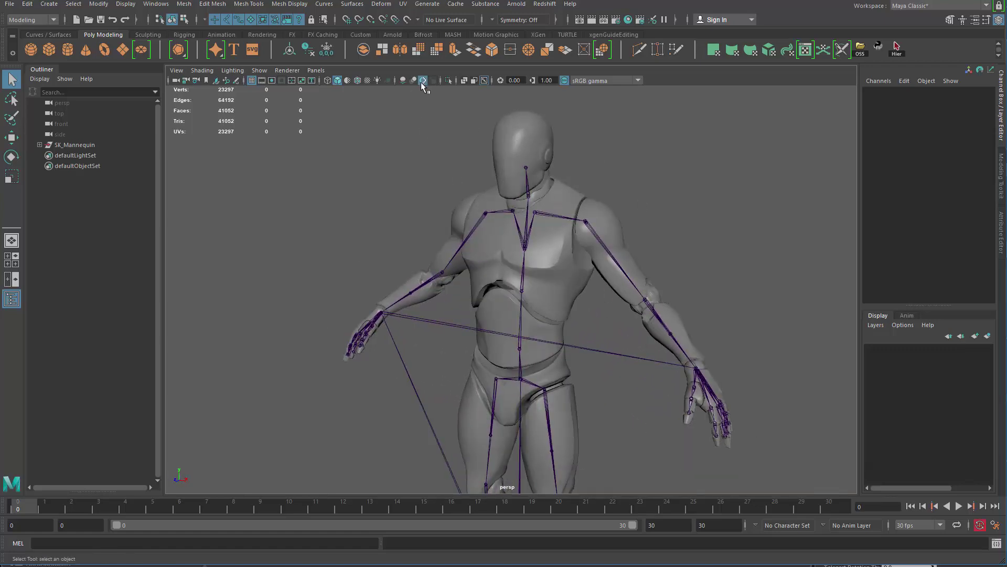
{"action": "left_click_drag", "start_coordinate": [708, 405], "coordinate": [496, 340], "text": "alt"}
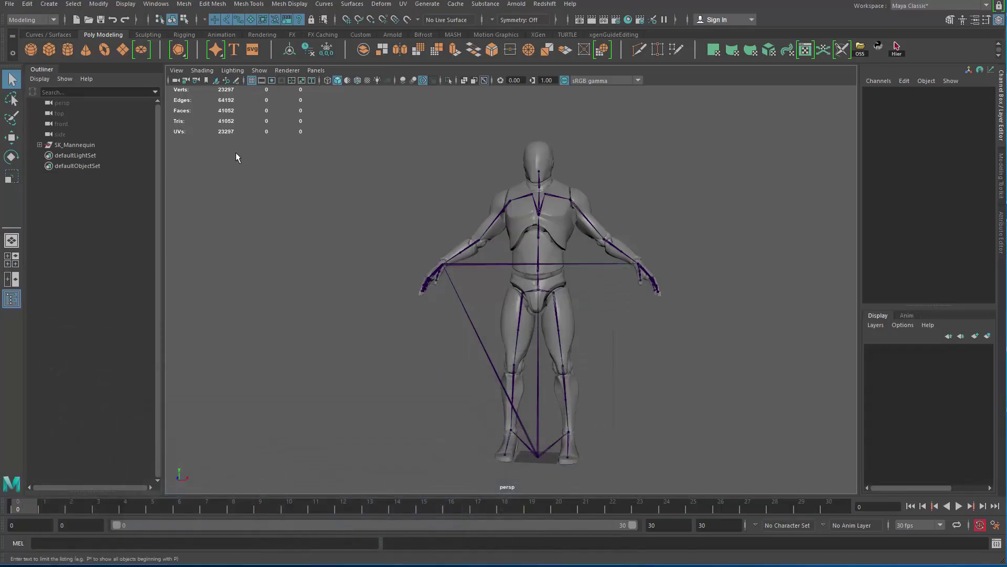
{"action": "middle_click_drag", "start_coordinate": [374, 320], "coordinate": [364, 289], "text": "alt"}
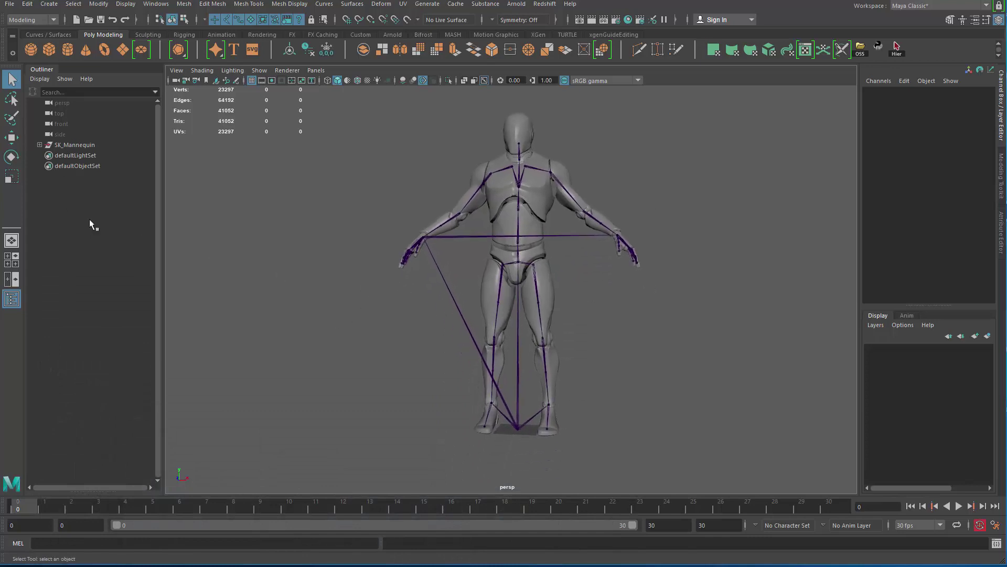
Expand the SK_Mannequin group, select its mesh, and expand the root, ik_hand_root, ik_foot_root and pelvis joints
{"action": "left_click", "coordinate": [40, 145]}
{"action": "left_click", "coordinate": [74, 166]}
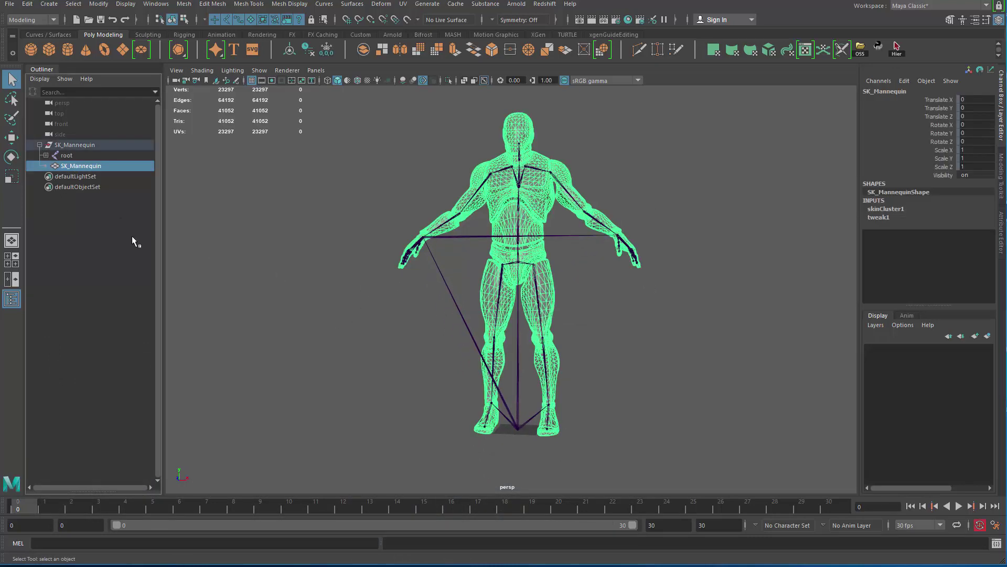
{"action": "left_click", "coordinate": [46, 155]}
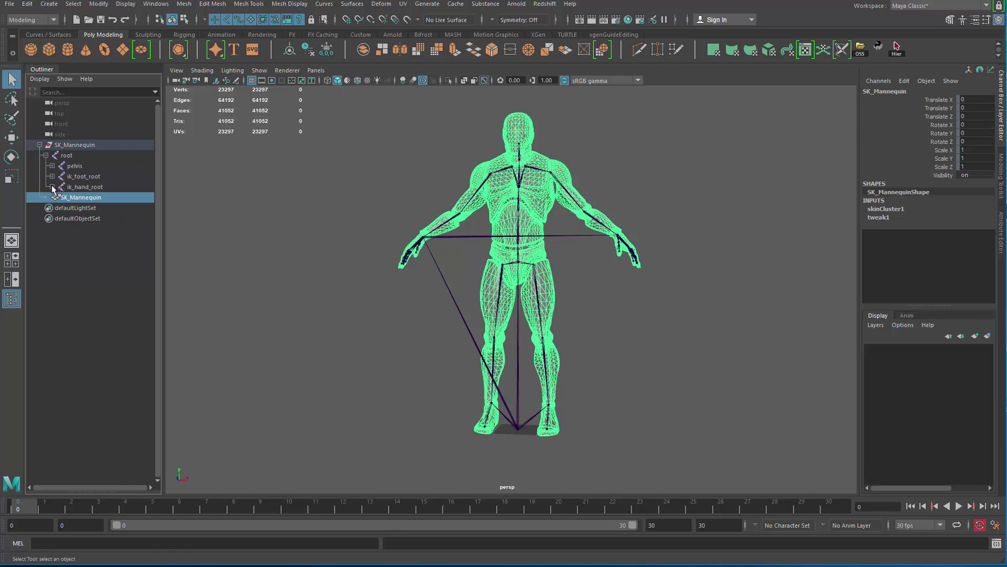
{"action": "left_click", "coordinate": [52, 187]}
{"action": "left_click", "coordinate": [52, 176]}
{"action": "left_click", "coordinate": [52, 165]}
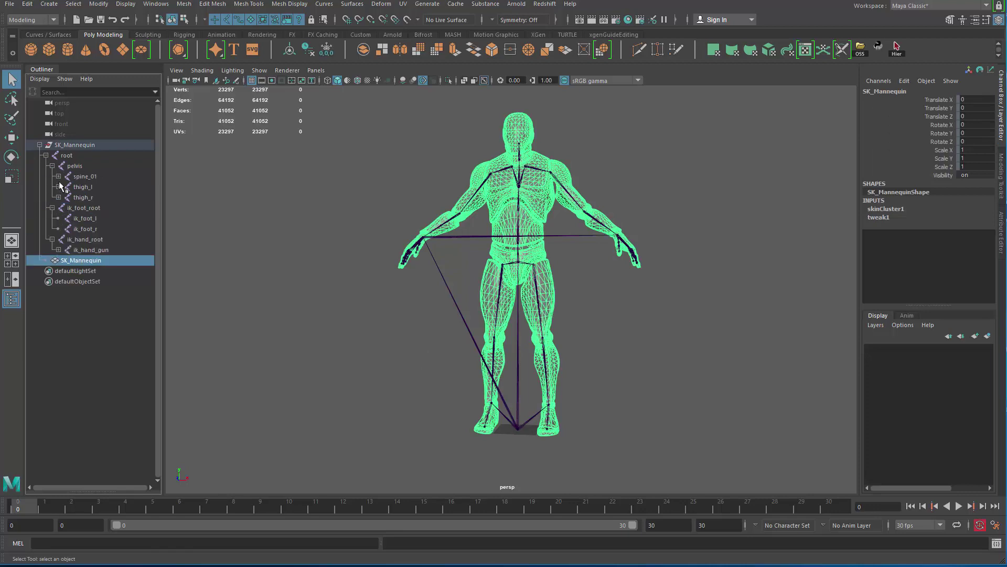
Expand the spine_01 to spine_03 chain through clavicle_l and select the upperarm_l joint
{"action": "left_click", "coordinate": [59, 176]}
{"action": "left_click", "coordinate": [64, 186]}
{"action": "left_click", "coordinate": [70, 198]}
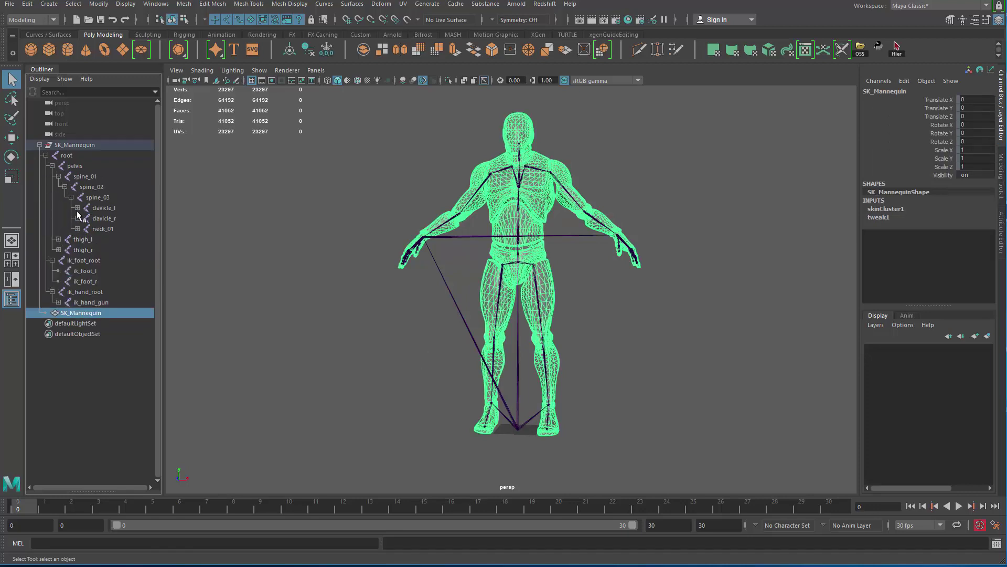
{"action": "left_click", "coordinate": [77, 207]}
{"action": "left_click", "coordinate": [84, 219]}
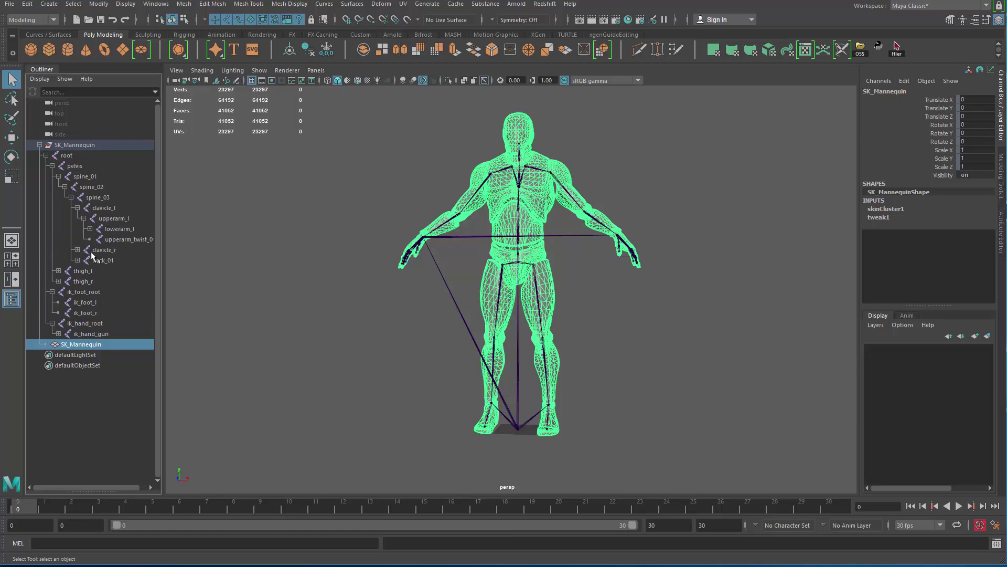
{"action": "left_click", "coordinate": [115, 218]}
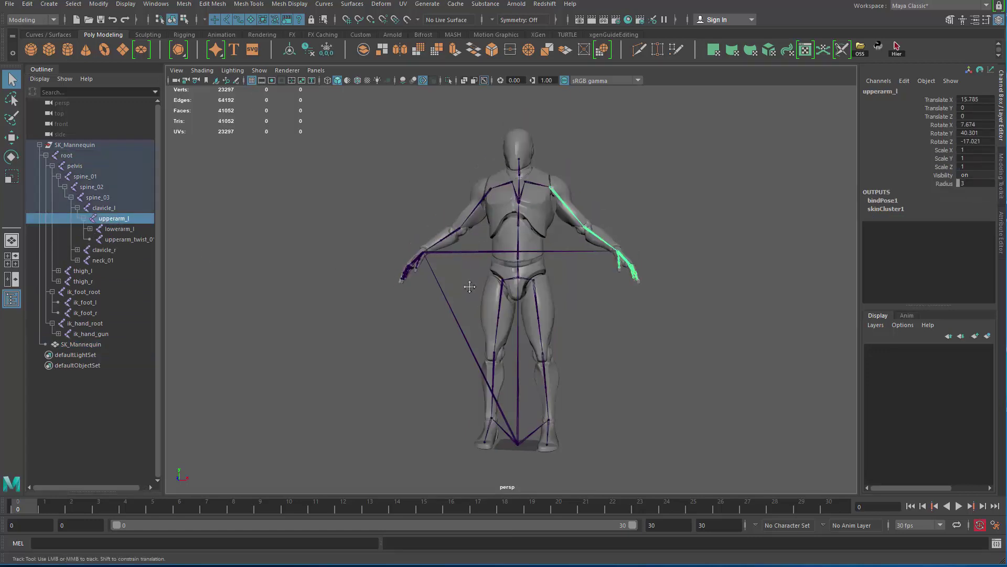
Clear the joint selection and collapse the root joint's hierarchy in the Outliner
{"action": "scroll", "coordinate": [541, 278], "scroll_direction": "up", "scroll_amount": 3}
{"action": "middle_click_drag", "start_coordinate": [541, 278], "coordinate": [544, 266], "text": "alt"}
{"action": "left_click", "coordinate": [544, 266]}
{"action": "middle_click_drag", "start_coordinate": [562, 329], "coordinate": [587, 303], "text": "alt"}
{"action": "scroll", "coordinate": [587, 303], "scroll_direction": "down", "scroll_amount": 3}
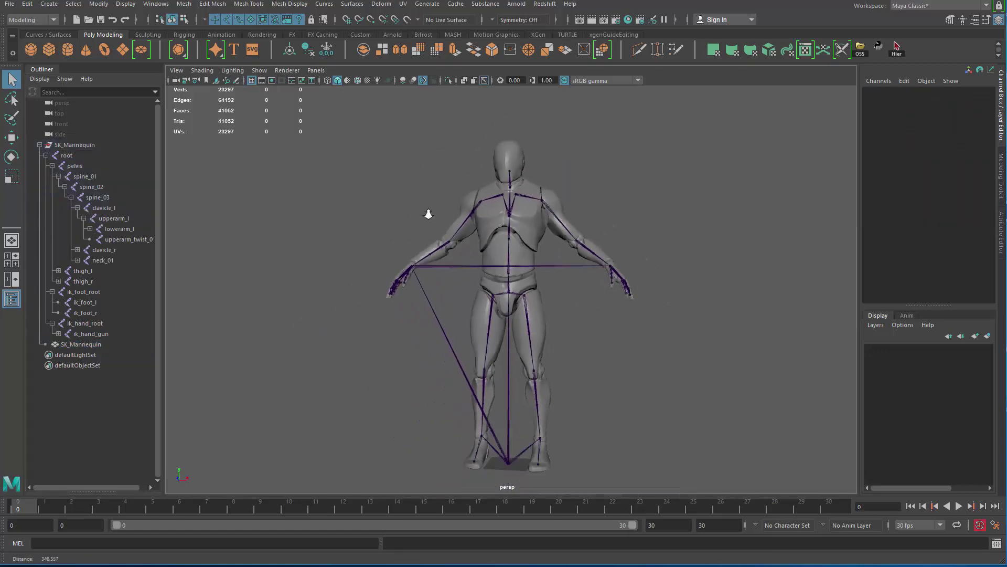
{"action": "mouse_move", "coordinate": [462, 286]}
{"action": "left_mouse_down", "text": "alt"}
{"action": "mouse_move", "coordinate": [579, 281]}
{"action": "mouse_move", "coordinate": [465, 294]}
{"action": "left_mouse_up", "text": "alt"}
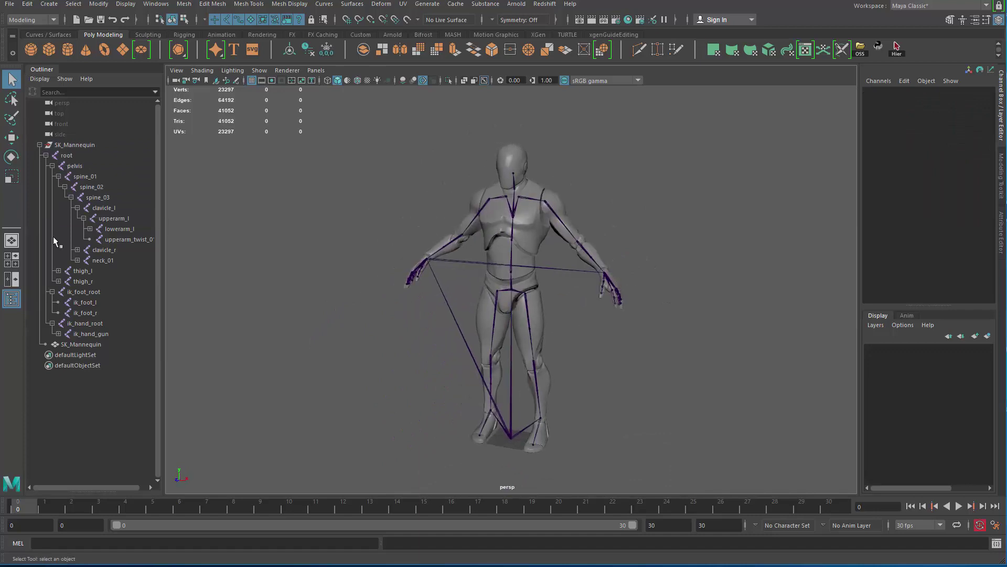
{"action": "left_click", "coordinate": [46, 156]}
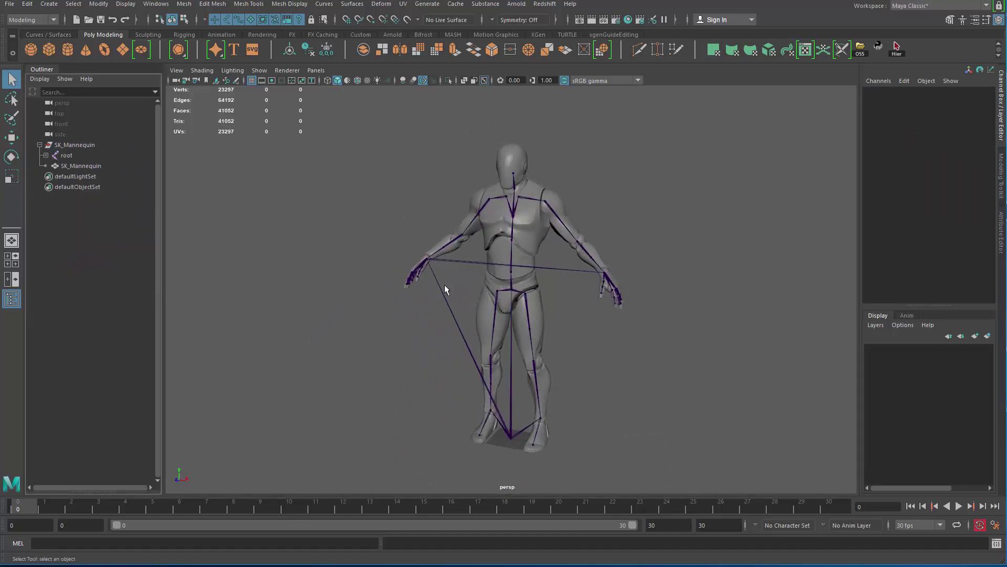
Frame the mannequin closer from the front, and start and stop the timeline playback
{"action": "scroll", "coordinate": [596, 367], "scroll_direction": "up", "scroll_amount": 3}
{"action": "middle_click_drag", "start_coordinate": [588, 350], "coordinate": [573, 369], "text": "alt"}
{"action": "key", "text": "alt+v"}
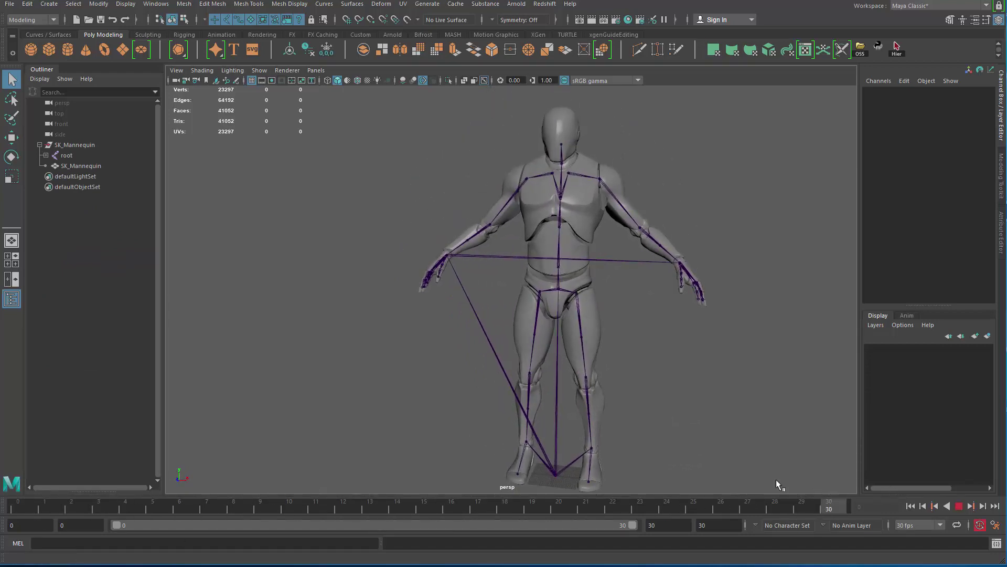
{"action": "key", "text": "alt+v"}
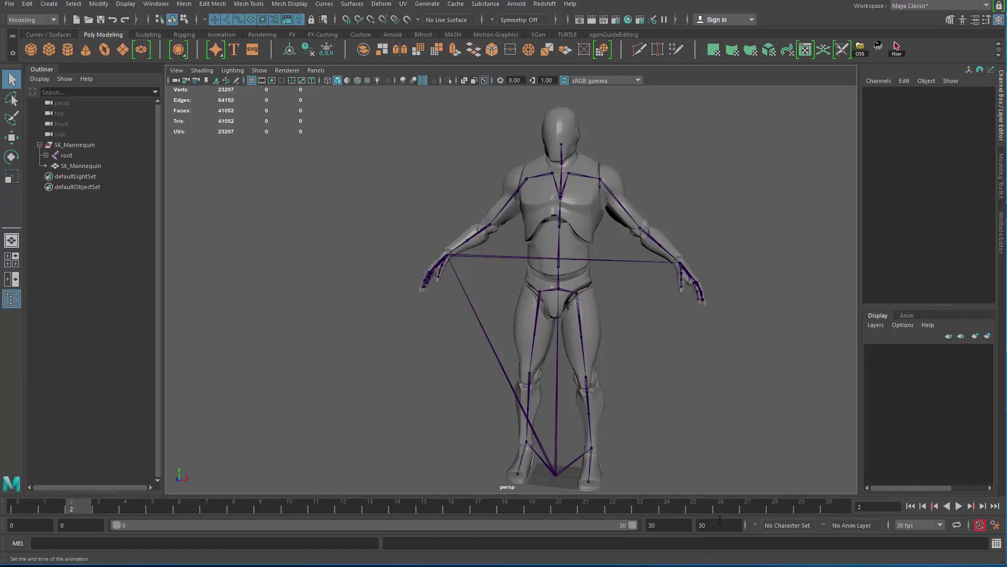
Set the scene frame rate to 60 fps after trying 24 fps
{"action": "left_click", "coordinate": [918, 526]}
{"action": "left_click", "coordinate": [916, 551]}
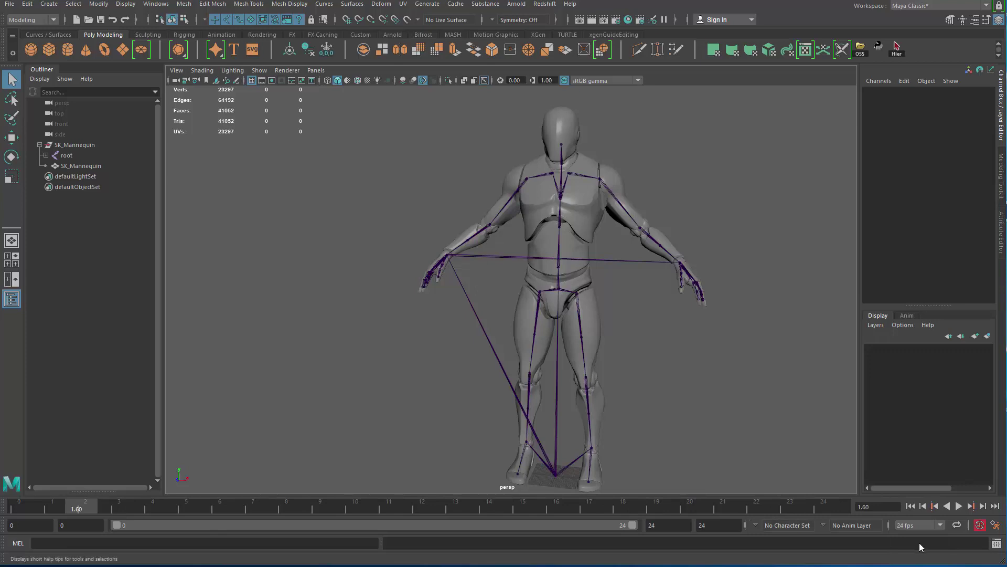
{"action": "left_click", "coordinate": [918, 526]}
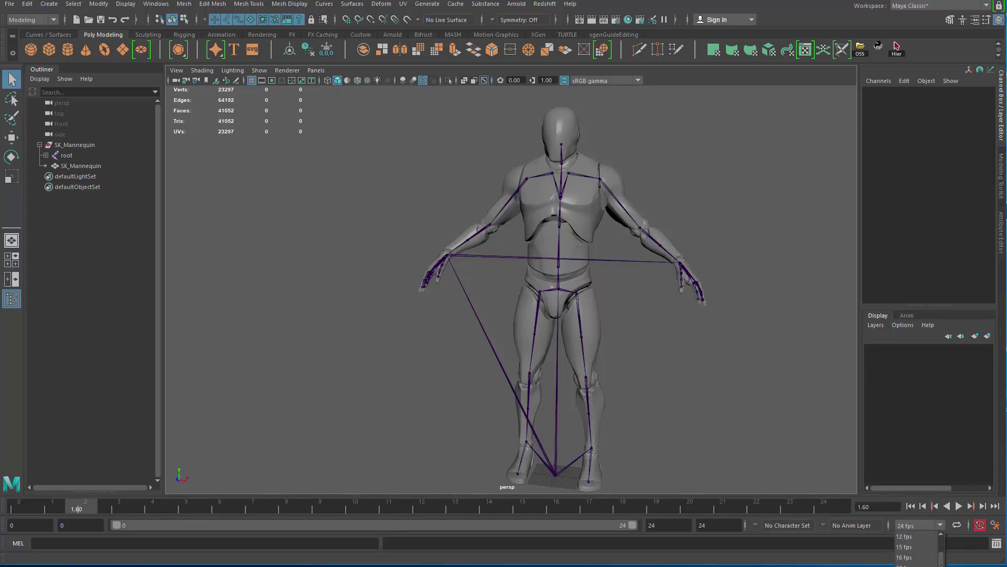
{"action": "scroll", "coordinate": [942, 566], "scroll_direction": "down", "scroll_amount": 3}
{"action": "left_click", "coordinate": [907, 565]}
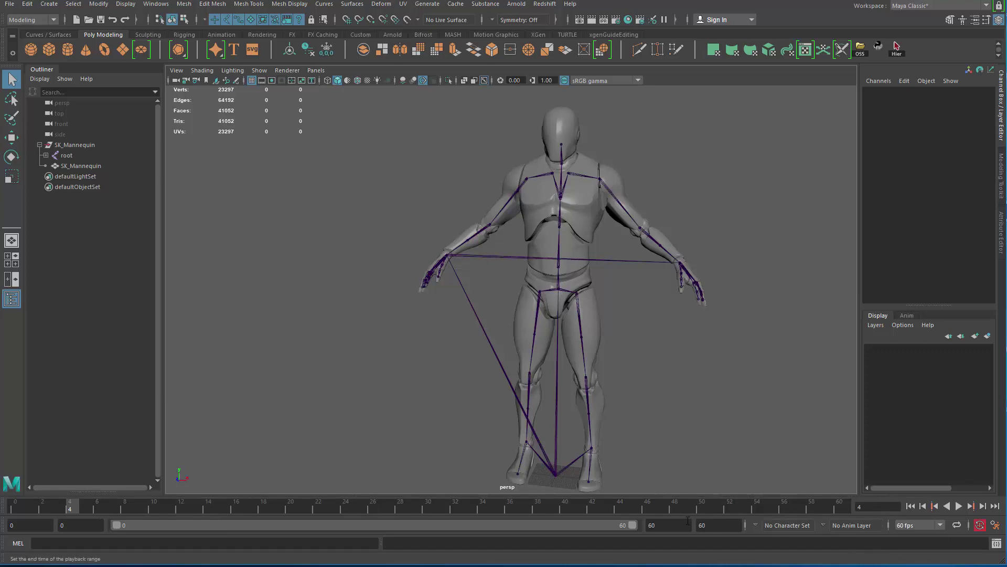
Extend the playback range so that it ends at frame 180
{"action": "left_click", "coordinate": [729, 524]}
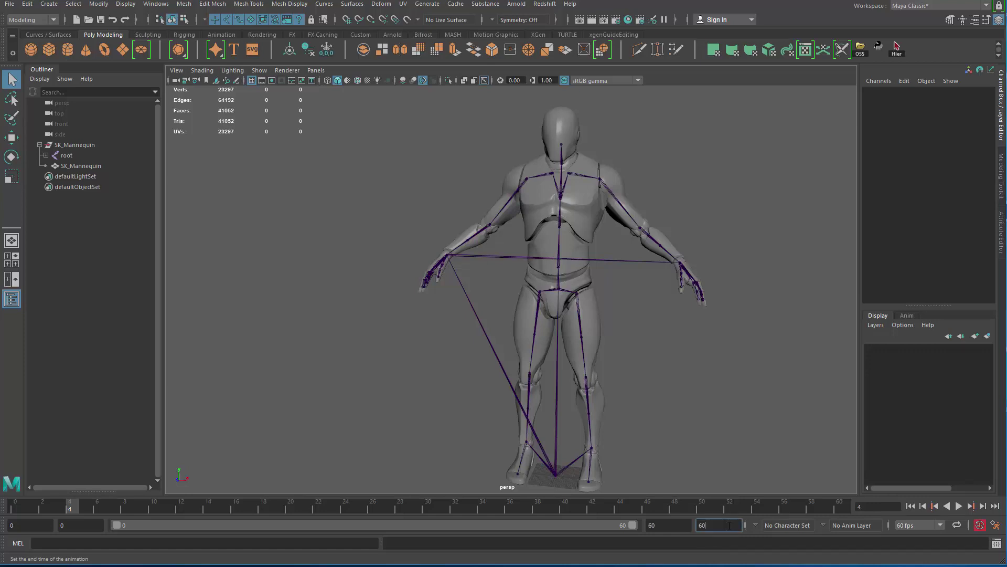
{"action": "left_click", "coordinate": [670, 525]}
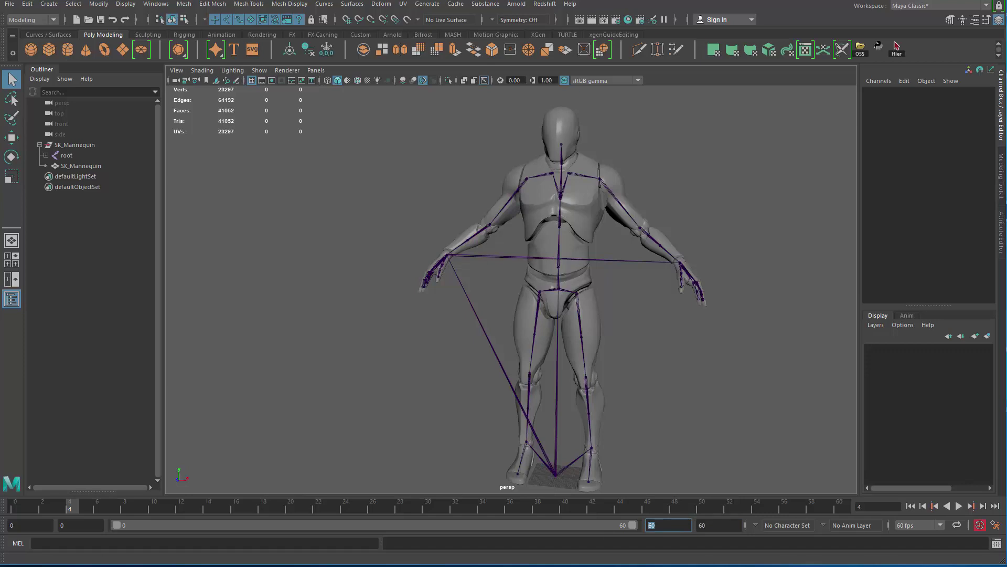
{"action": "type", "text": "180"}
{"action": "key", "text": "Return"}
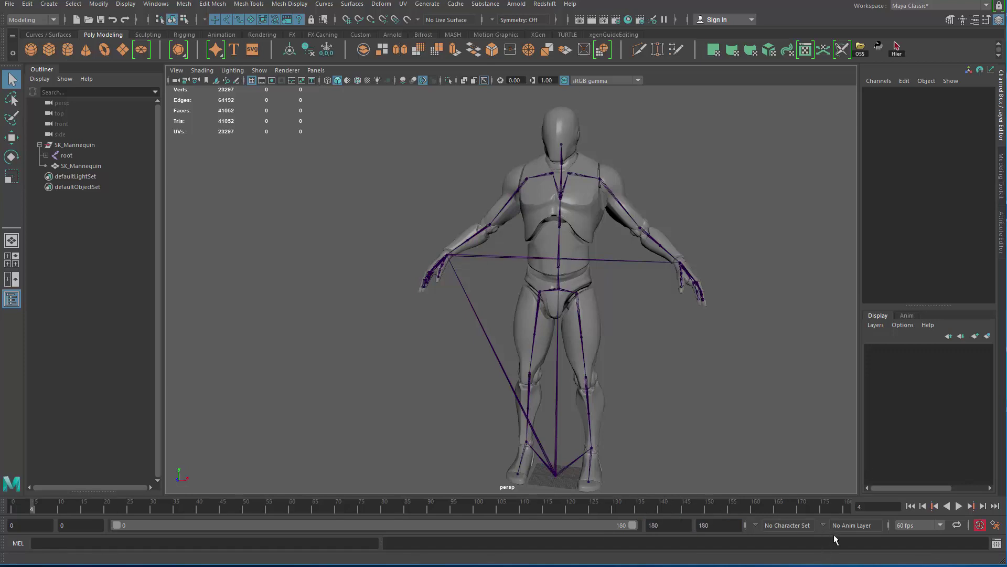
Scrub the timeline back to the start and preview playback of the range, stopping it at the end
{"action": "left_click", "coordinate": [672, 527]}
{"action": "left_click_drag", "start_coordinate": [817, 502], "coordinate": [13, 502]}
{"action": "left_click", "coordinate": [959, 507]}
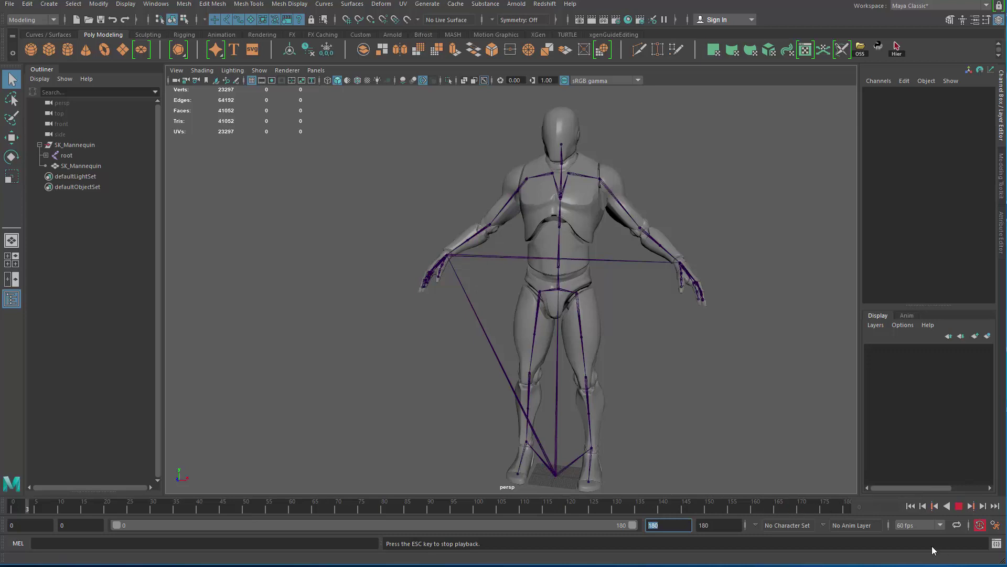
{"action": "left_click", "coordinate": [958, 507]}
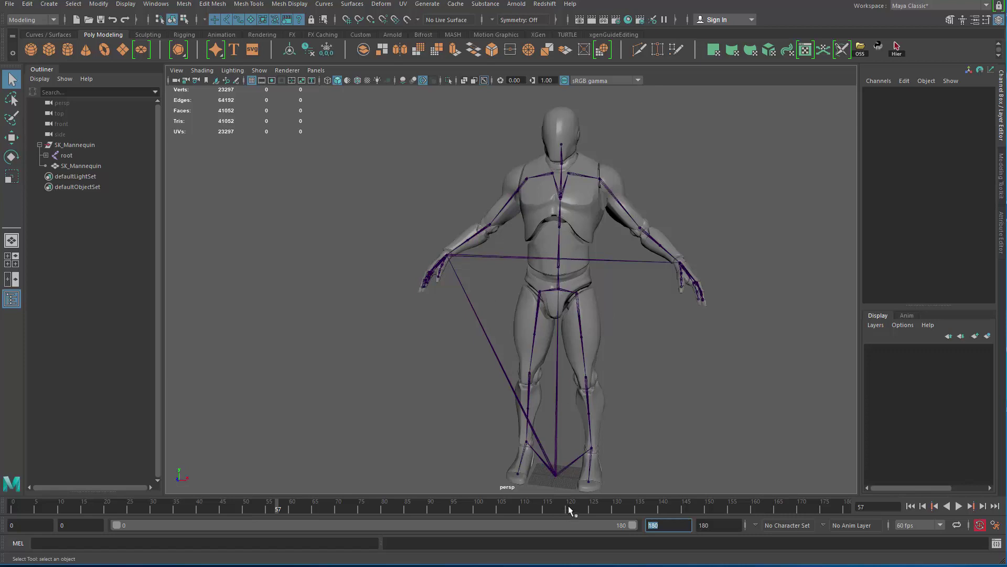
{"action": "key", "text": "alt+v"}
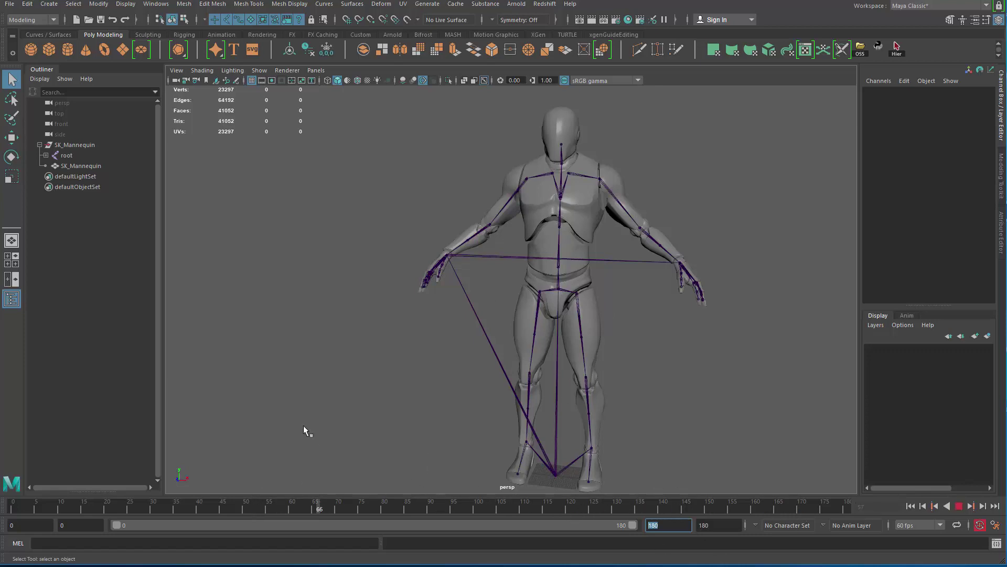
{"action": "key", "text": "Escape"}
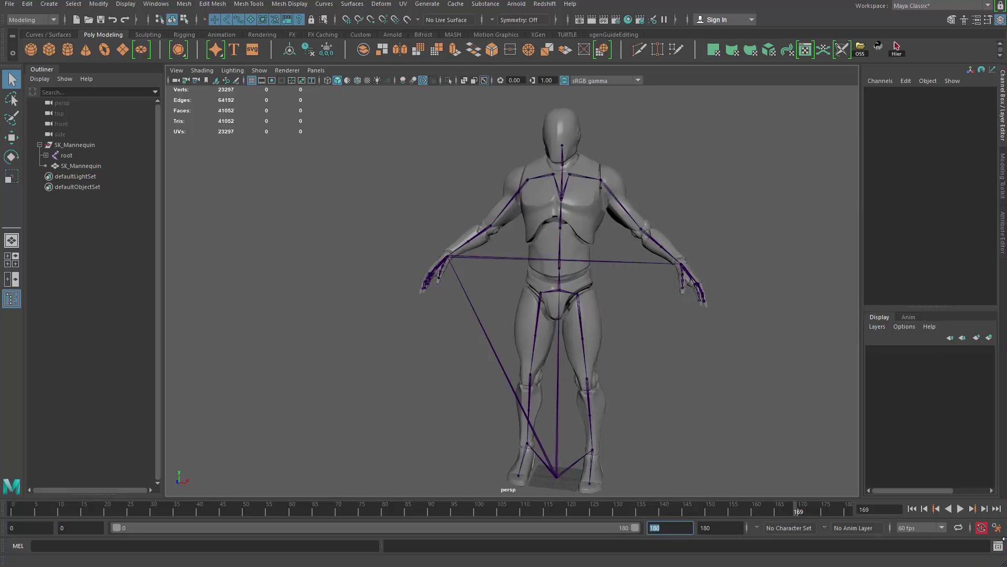
Select the root joint at the mannequin's feet and extend the selection to its entire joint hierarchy
{"action": "left_click_drag", "start_coordinate": [569, 341], "coordinate": [558, 350], "text": "alt"}
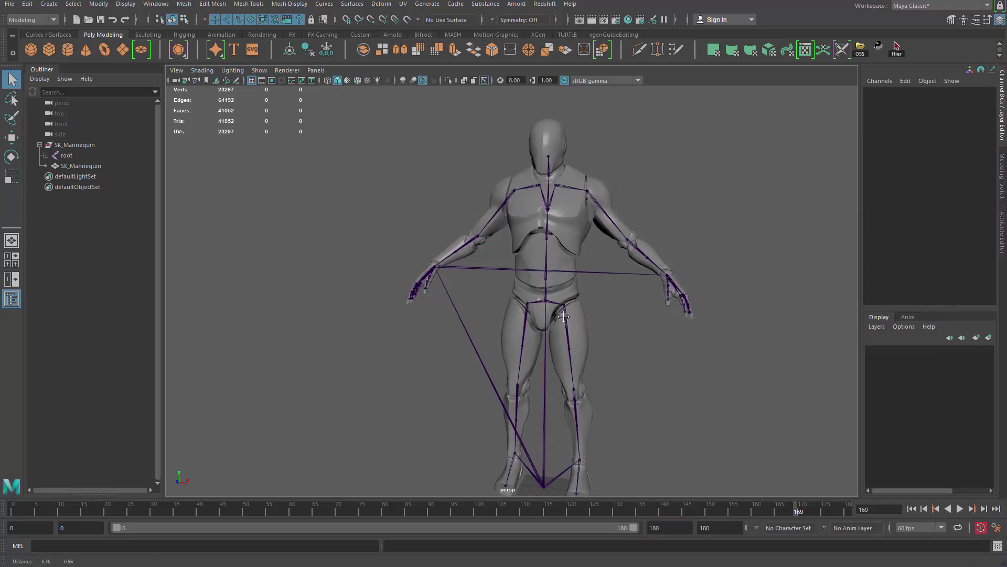
{"action": "middle_click_drag", "start_coordinate": [559, 350], "coordinate": [601, 272], "text": "alt"}
{"action": "middle_click_drag", "start_coordinate": [567, 395], "coordinate": [575, 375], "text": "alt"}
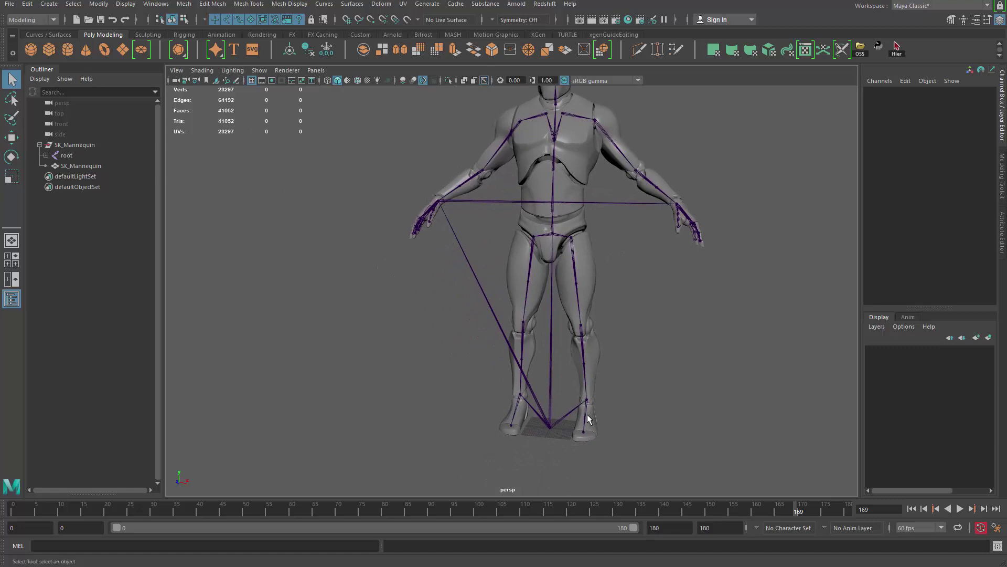
{"action": "left_click", "coordinate": [548, 426]}
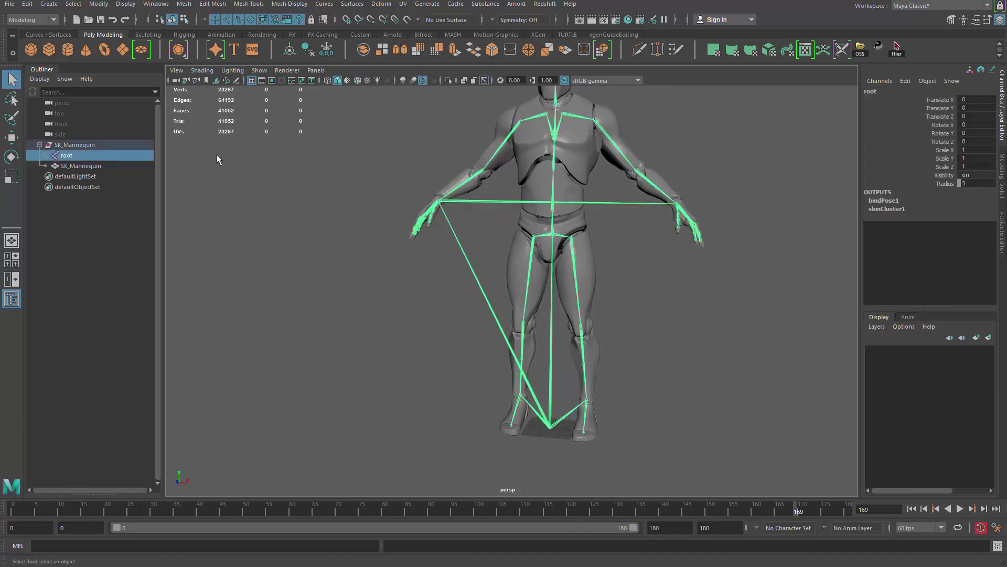
{"action": "left_click", "coordinate": [73, 3]}
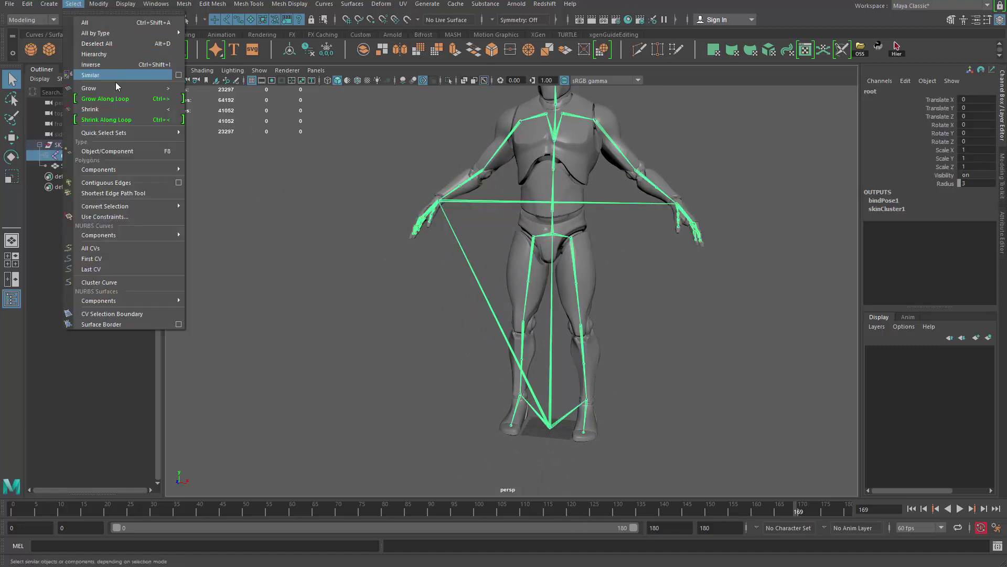
{"action": "left_click", "coordinate": [134, 54]}
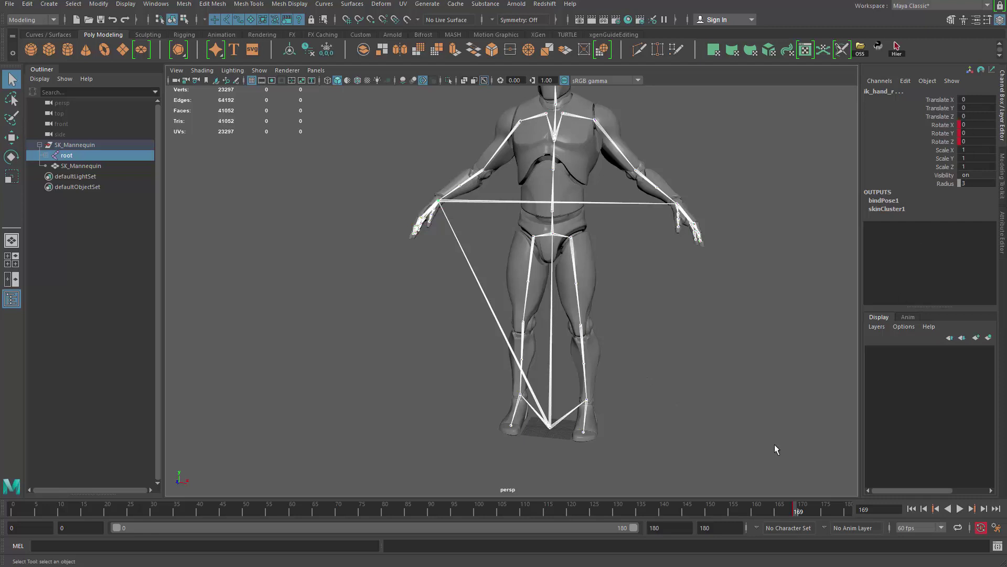
Undo the rotation keys set on the selected joints and move the current time to frame 0
{"action": "key", "text": "ctrl+z"}
{"action": "left_click_drag", "start_coordinate": [800, 512], "coordinate": [13, 524]}
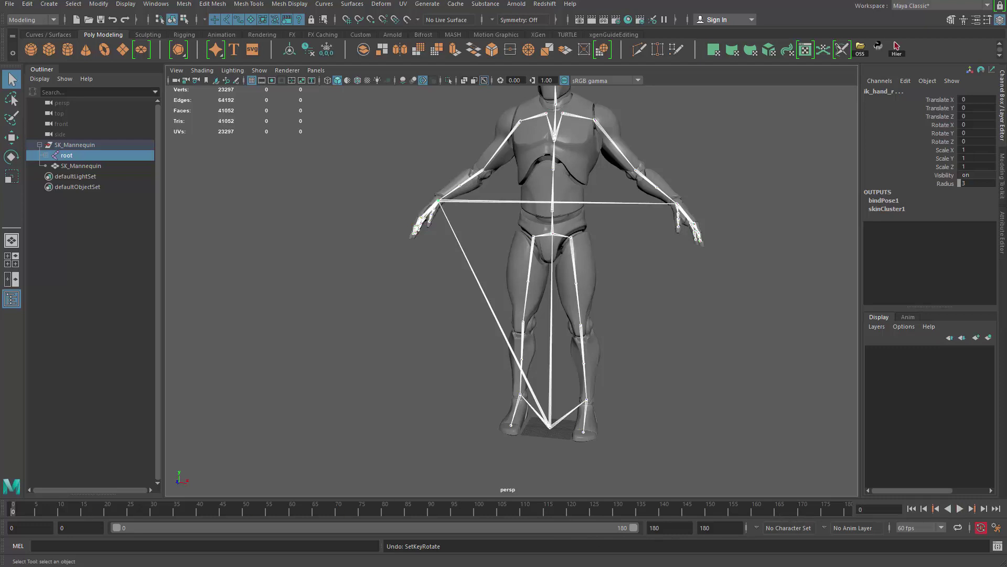
Key the Rotate X, Y and Z channels of all selected joints at frame 0
{"action": "left_click_drag", "start_coordinate": [947, 125], "coordinate": [951, 143]}
{"action": "right_click", "coordinate": [948, 139]}
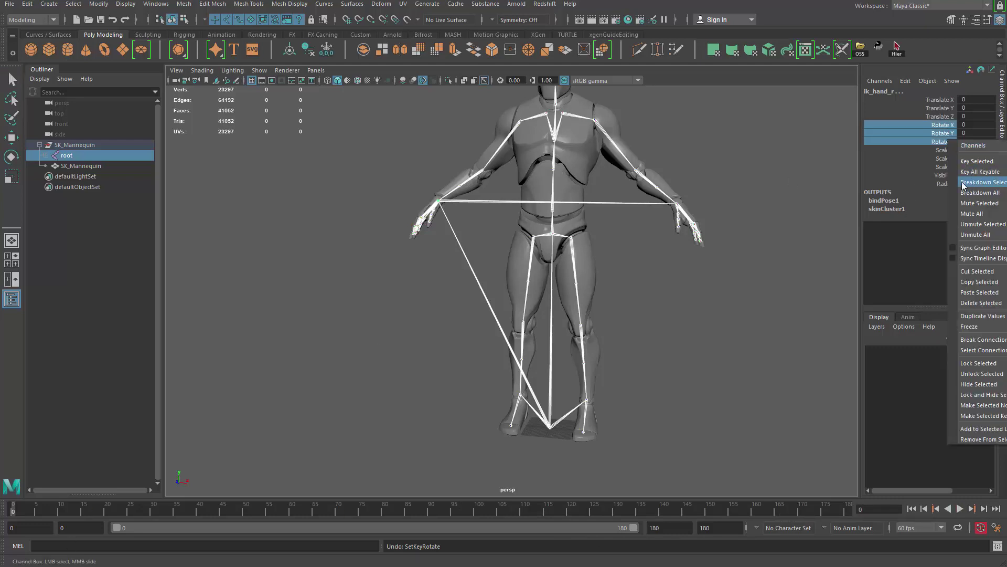
{"action": "left_click", "coordinate": [973, 158]}
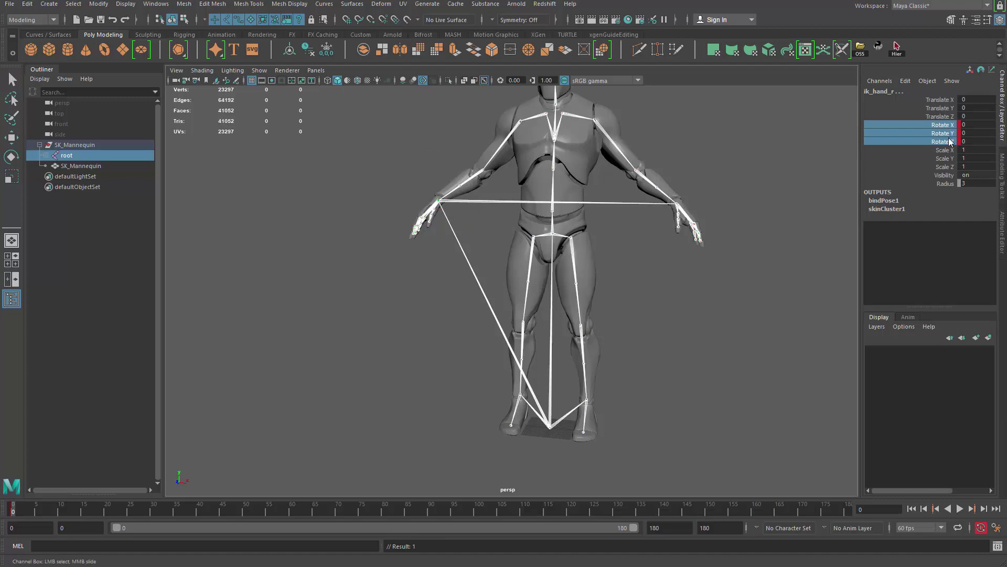
{"action": "mouse_move", "coordinate": [946, 128]}
{"action": "left_mouse_down"}
{"action": "mouse_move", "coordinate": [949, 148]}
{"action": "mouse_move", "coordinate": [940, 141]}
{"action": "left_mouse_up"}
{"action": "right_click", "coordinate": [946, 134]}
{"action": "left_click", "coordinate": [941, 128]}
{"action": "right_click", "coordinate": [942, 134]}
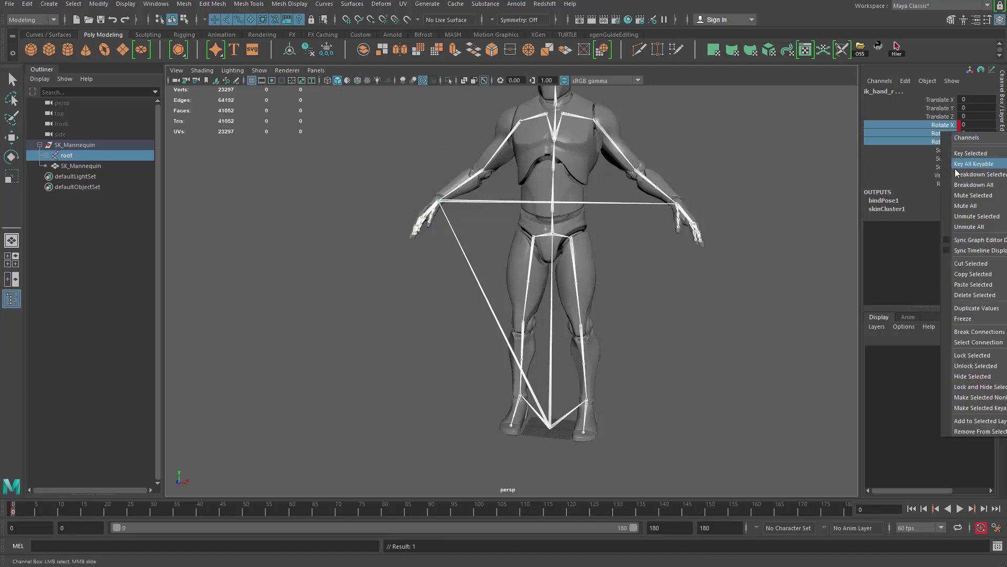
{"action": "left_click", "coordinate": [732, 205]}
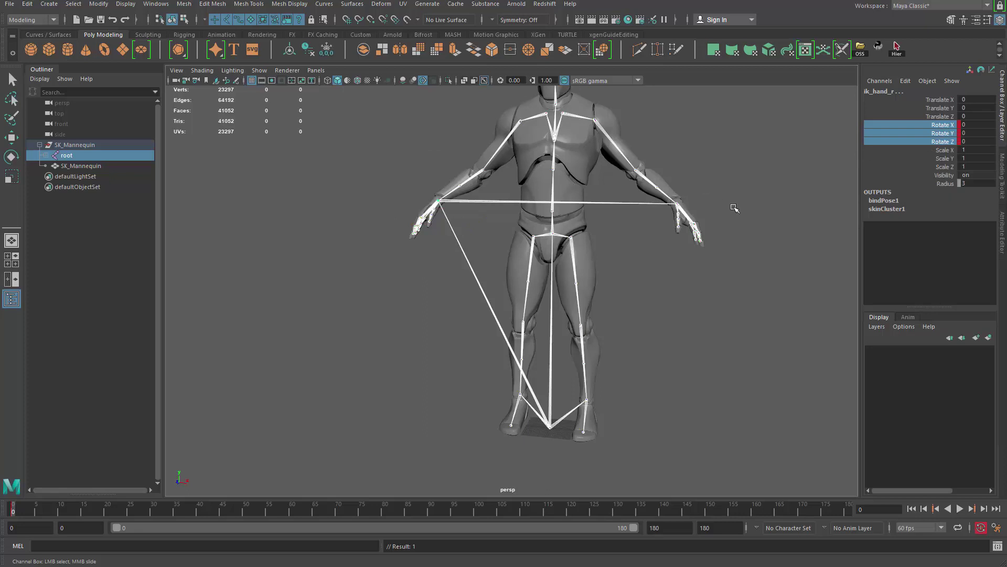
{"action": "left_click", "coordinate": [945, 125]}
{"action": "left_click", "coordinate": [947, 135]}
{"action": "left_click", "coordinate": [944, 143]}
{"action": "left_click_drag", "start_coordinate": [943, 126], "coordinate": [944, 140]}
{"action": "right_click", "coordinate": [936, 133]}
{"action": "left_click", "coordinate": [815, 201]}
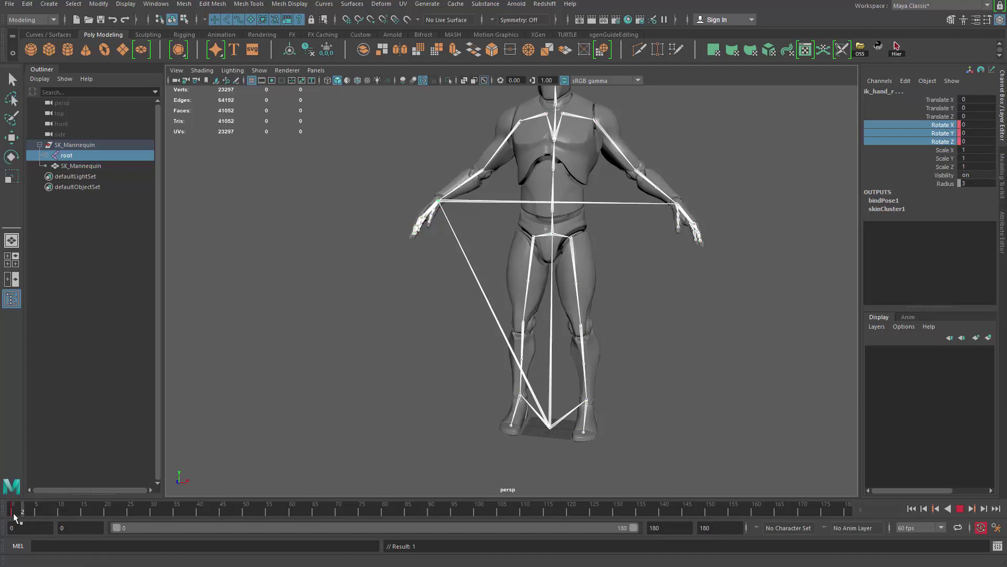
Rotate the mannequin's left and right upper arm joints down toward the torso at frame 0
{"action": "middle_click_drag", "start_coordinate": [541, 254], "coordinate": [531, 321], "text": "alt"}
{"action": "right_click_drag", "start_coordinate": [531, 321], "coordinate": [612, 355], "text": "alt"}
{"action": "middle_click_drag", "start_coordinate": [612, 356], "coordinate": [583, 414], "text": "alt"}
{"action": "key", "text": "q"}
{"action": "left_click", "coordinate": [666, 228]}
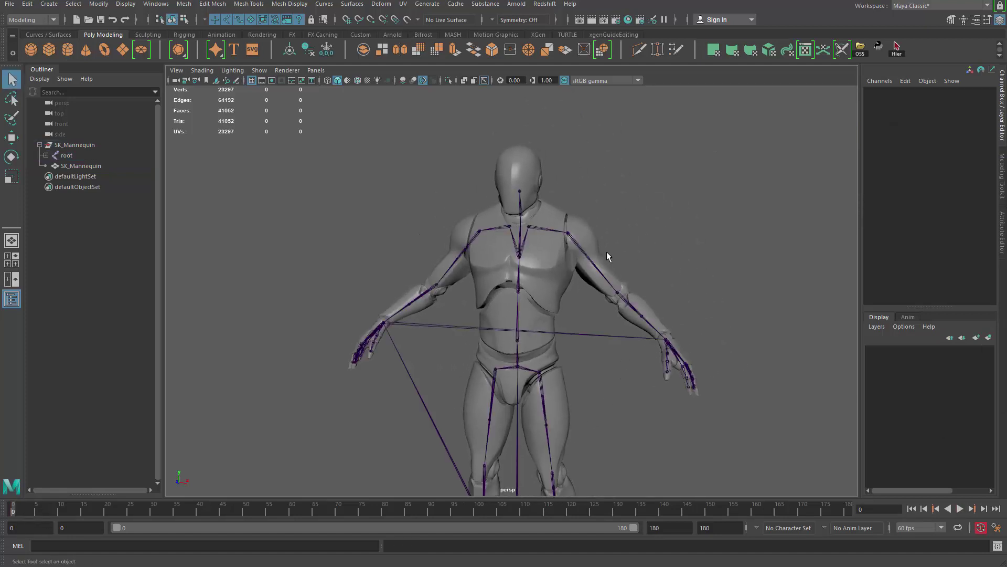
{"action": "left_click_drag", "start_coordinate": [608, 248], "coordinate": [586, 280]}
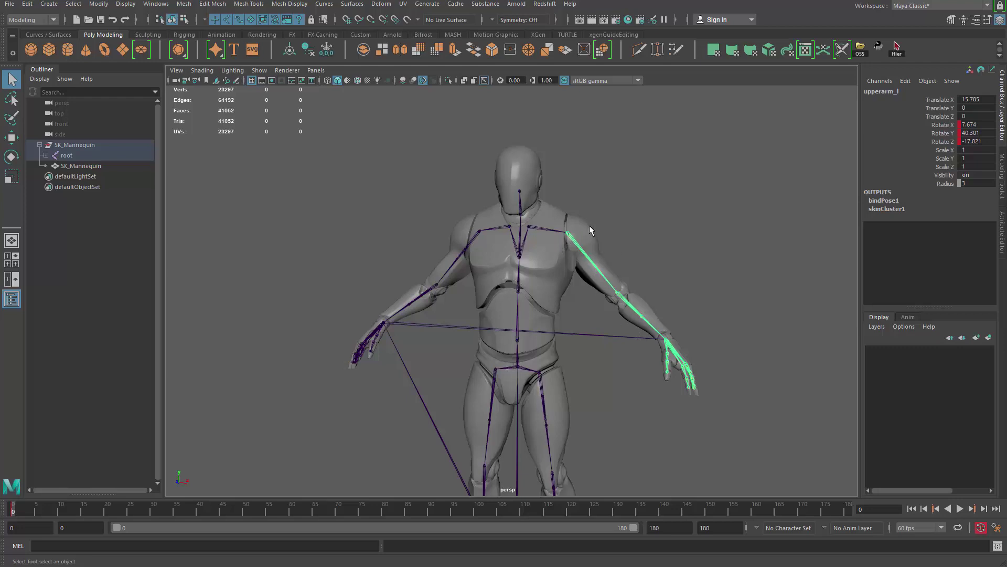
{"action": "key", "text": "e"}
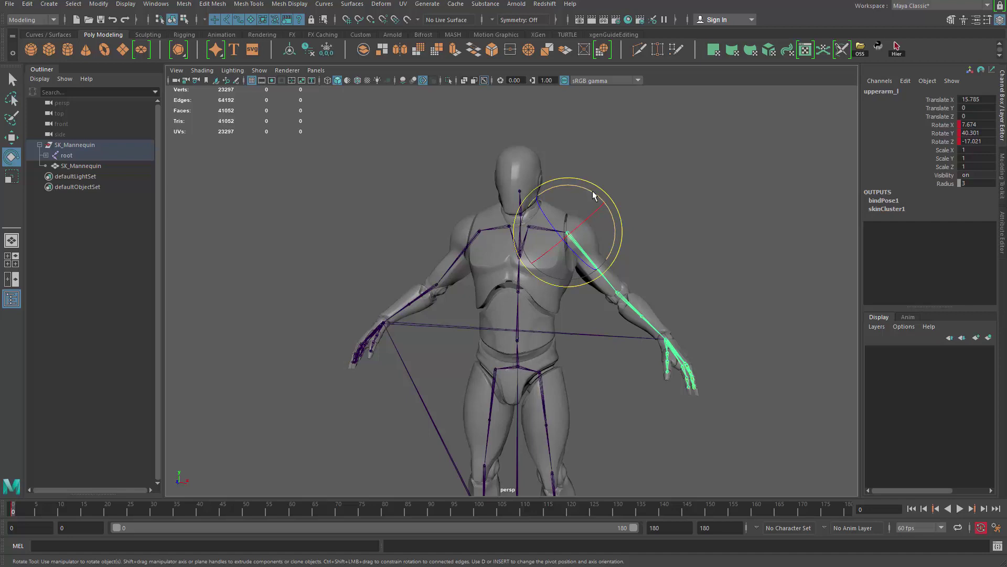
{"action": "key", "text": "q"}
{"action": "key", "text": "w"}
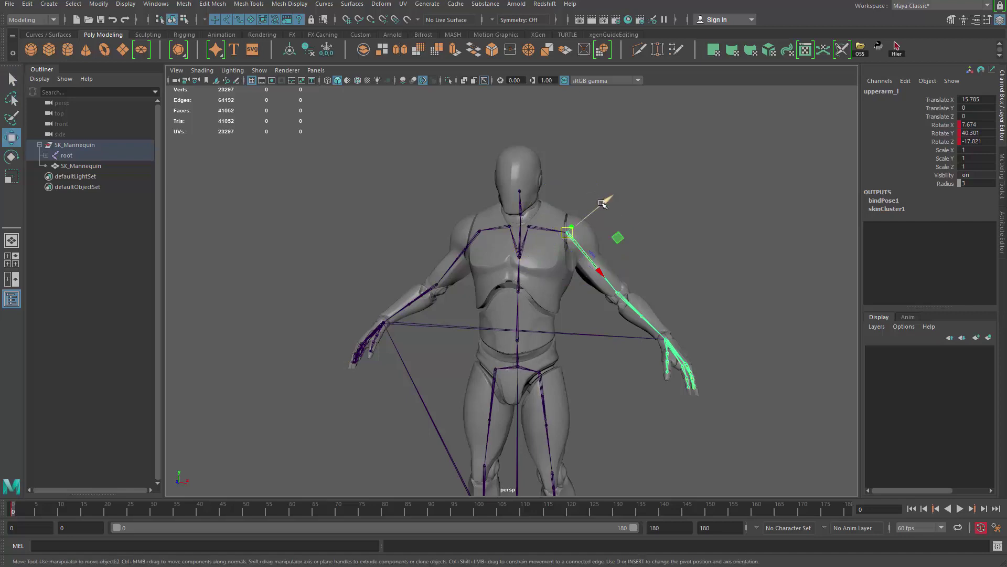
{"action": "key", "text": "e"}
{"action": "key", "text": "r"}
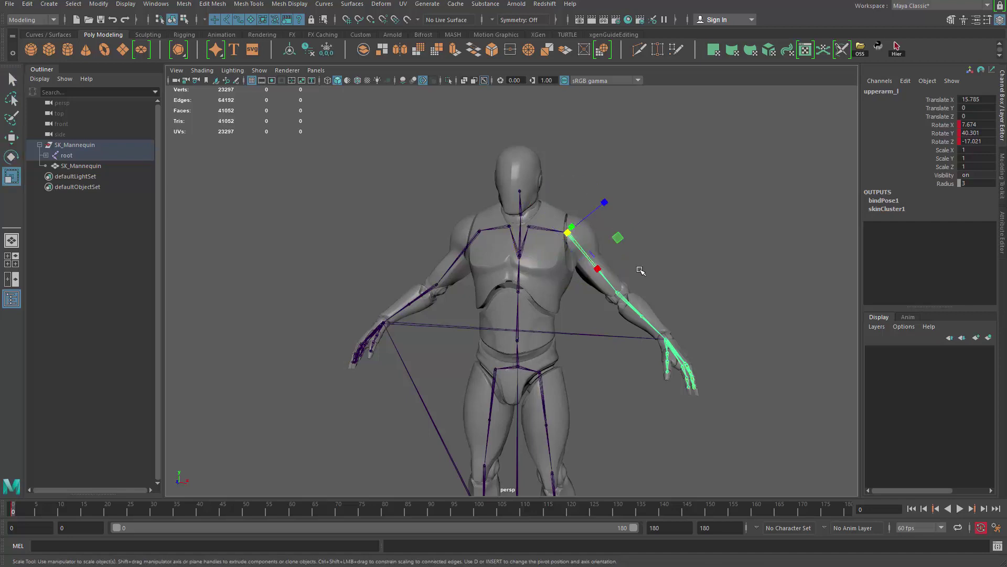
{"action": "key", "text": "e"}
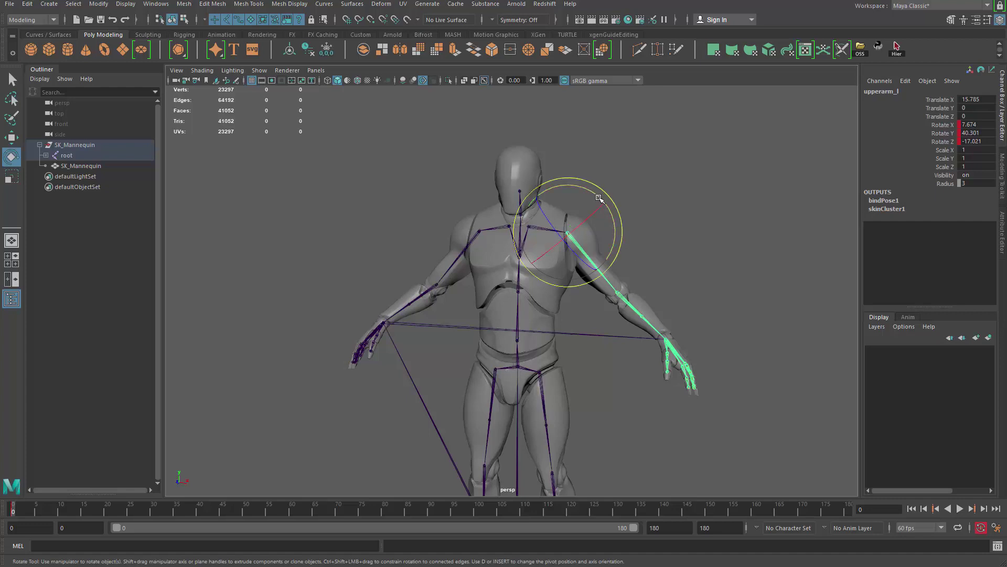
{"action": "left_click_drag", "start_coordinate": [597, 196], "coordinate": [610, 203]}
{"action": "left_click_drag", "start_coordinate": [464, 283], "coordinate": [441, 233]}
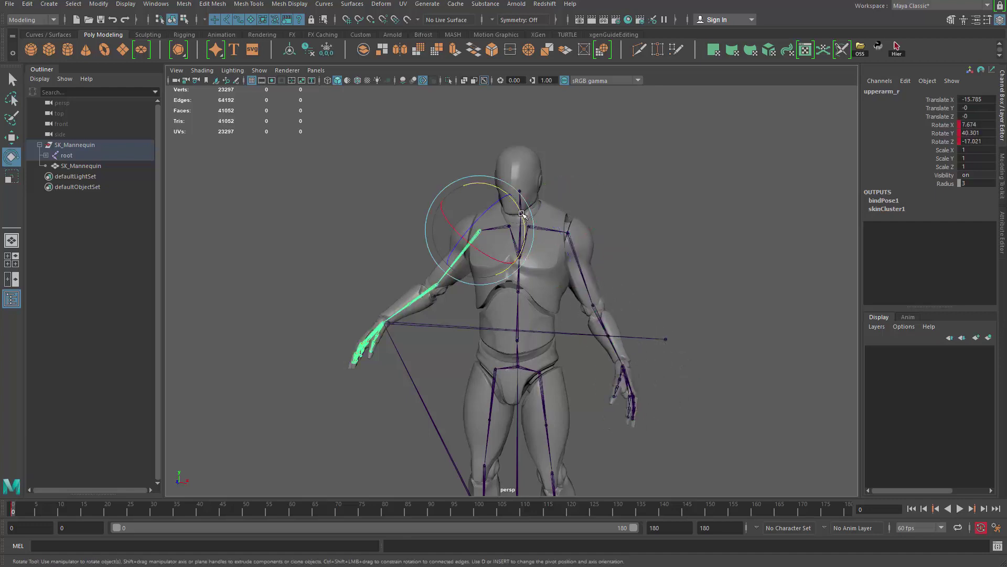
{"action": "left_click_drag", "start_coordinate": [521, 213], "coordinate": [503, 189]}
Rotate the left and right lower arm joints inward so the hands hang closer to the thighs
{"action": "left_click", "coordinate": [595, 316]}
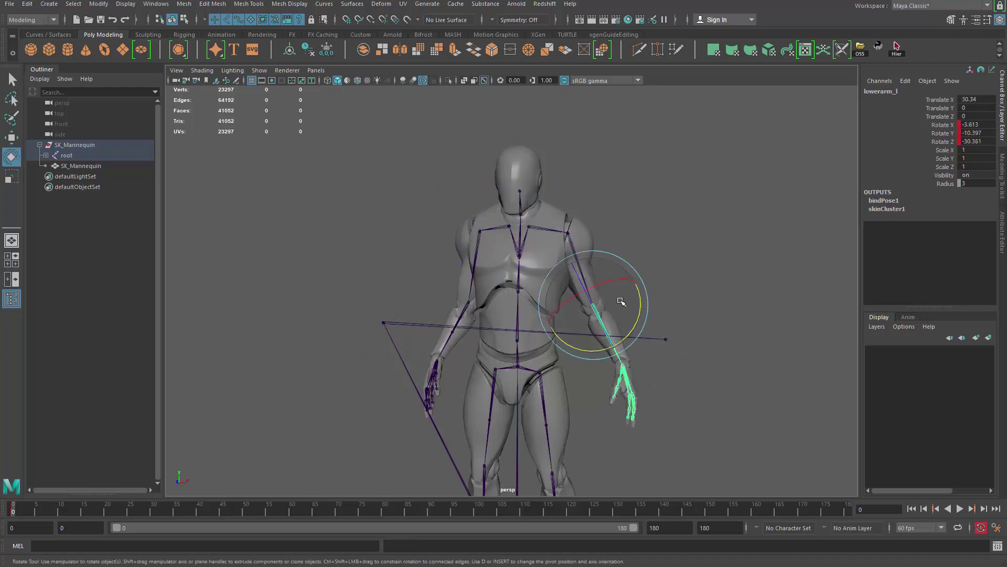
{"action": "left_click_drag", "start_coordinate": [634, 301], "coordinate": [632, 325], "text": "alt"}
{"action": "key", "text": "q"}
{"action": "key", "text": "e"}
{"action": "key", "text": "q"}
{"action": "left_click", "coordinate": [446, 349]}
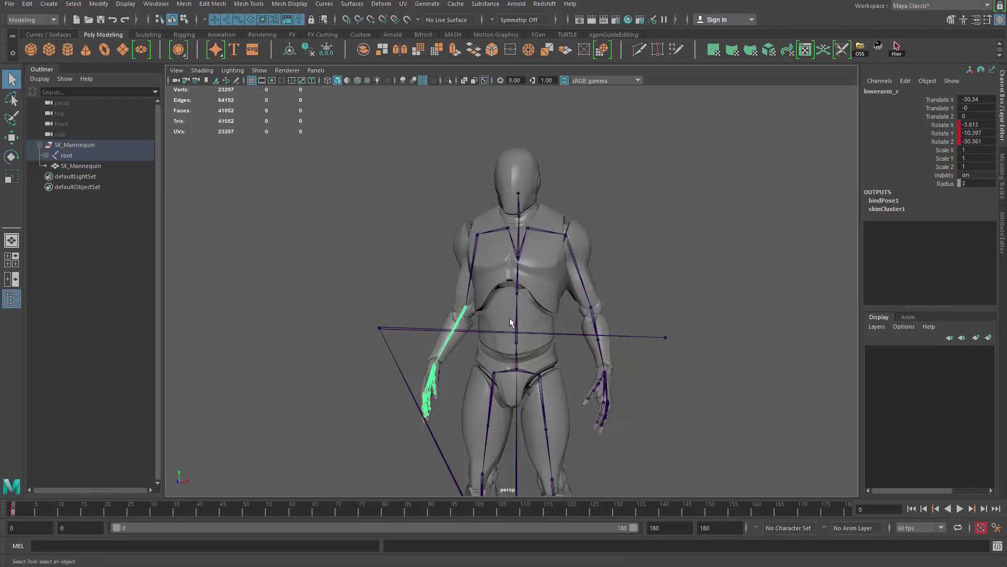
{"action": "key", "text": "e"}
{"action": "left_click_drag", "start_coordinate": [495, 339], "coordinate": [506, 331]}
{"action": "left_click_drag", "start_coordinate": [498, 366], "coordinate": [424, 340], "text": "alt"}
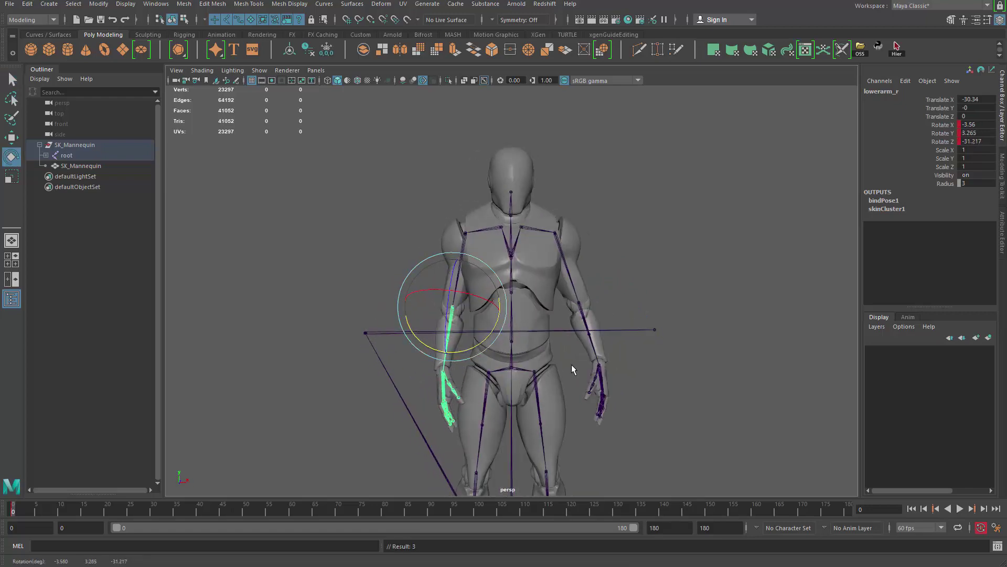
Refine the left lower arm joint's rotation to match the right forearm, and clear the selection
{"action": "key", "text": "q"}
{"action": "left_click", "coordinate": [588, 318]}
{"action": "key", "text": "e"}
{"action": "left_click_drag", "start_coordinate": [609, 338], "coordinate": [599, 340]}
{"action": "left_click", "coordinate": [665, 205]}
Rotate the left and right upper arm joints slightly outward, away from the torso
{"action": "left_click_drag", "start_coordinate": [562, 265], "coordinate": [584, 273]}
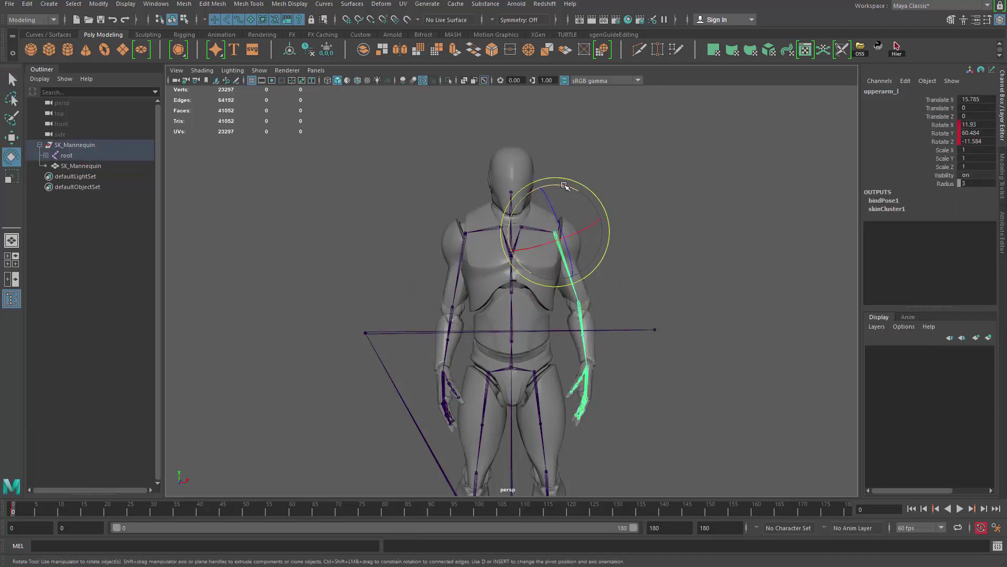
{"action": "left_click_drag", "start_coordinate": [566, 186], "coordinate": [551, 186]}
{"action": "left_click", "coordinate": [458, 277]}
{"action": "left_click_drag", "start_coordinate": [505, 209], "coordinate": [510, 217]}
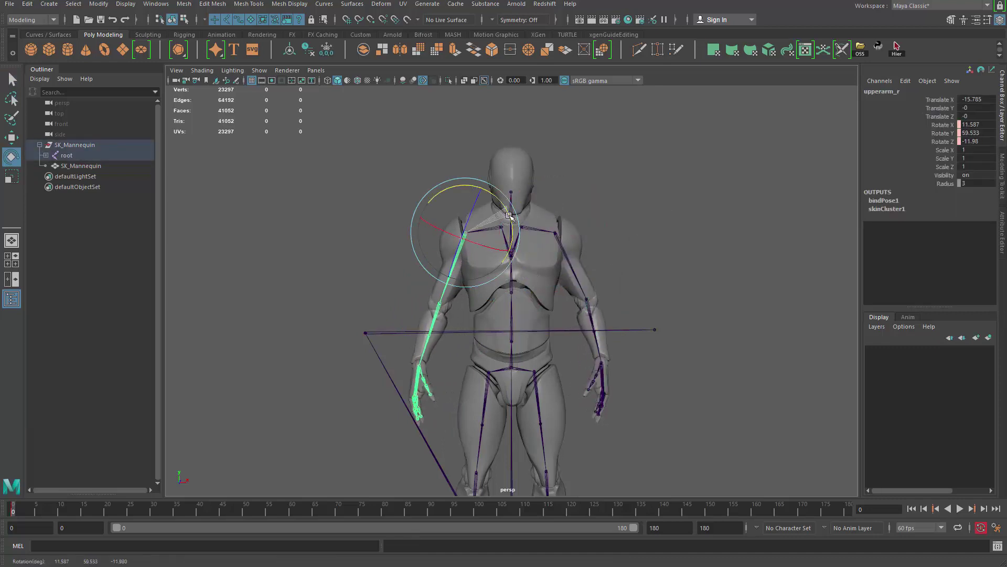
Examine the adjusted arm pose from the front and at an angle, leaving nothing selected
{"action": "scroll", "coordinate": [529, 298], "scroll_direction": "down", "scroll_amount": 2}
{"action": "key", "text": "q"}
{"action": "left_click_drag", "start_coordinate": [529, 297], "coordinate": [546, 281], "text": "alt"}
{"action": "left_click", "coordinate": [650, 257]}
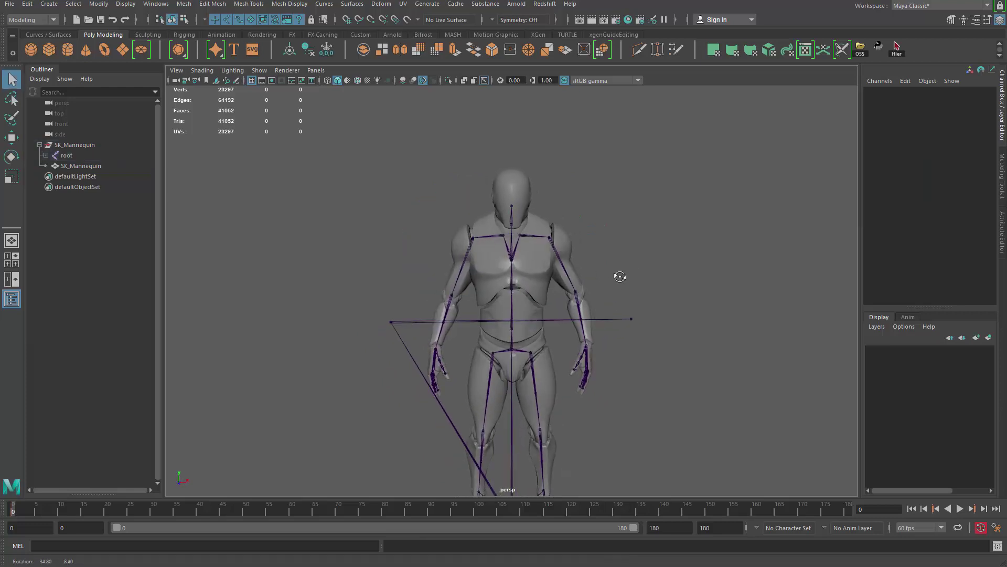
{"action": "middle_click_drag", "start_coordinate": [620, 277], "coordinate": [593, 265], "text": "alt"}
{"action": "right_click_drag", "start_coordinate": [593, 265], "coordinate": [632, 280], "text": "alt"}
{"action": "left_click_drag", "start_coordinate": [632, 280], "coordinate": [637, 273], "text": "alt"}
{"action": "left_click_drag", "start_coordinate": [719, 231], "coordinate": [814, 508]}
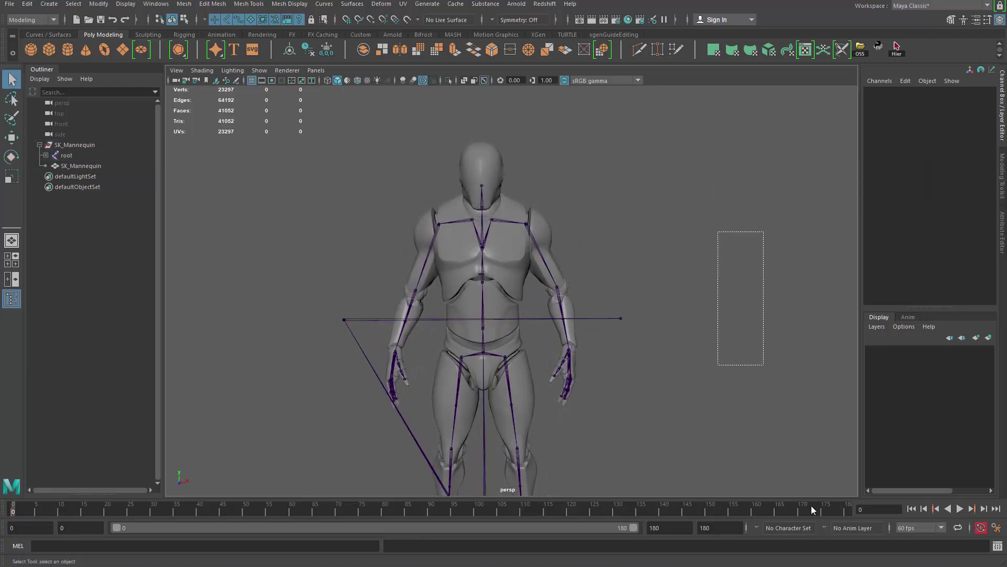
{"action": "left_click_drag", "start_coordinate": [396, 224], "coordinate": [551, 273]}
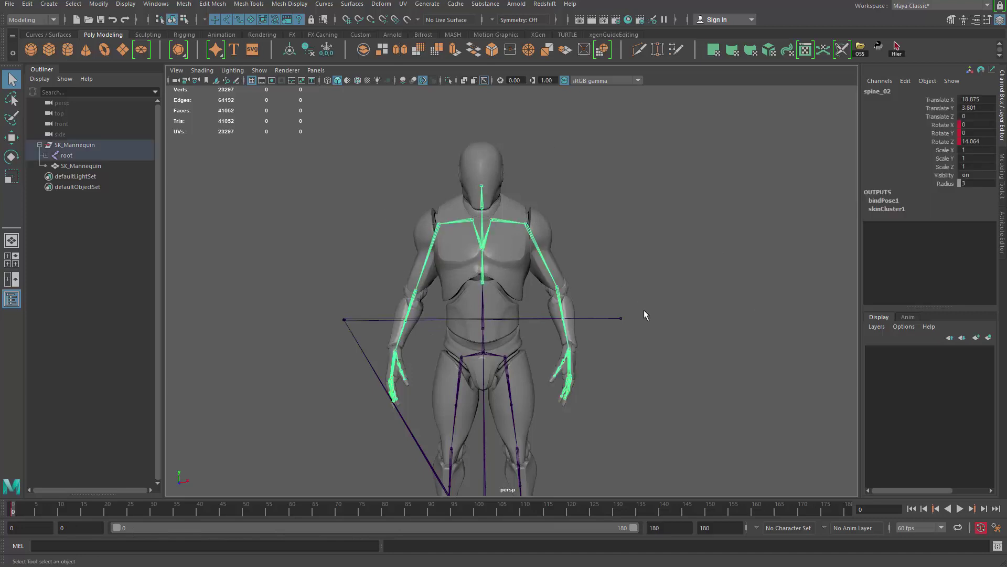
{"action": "left_click_drag", "start_coordinate": [591, 440], "coordinate": [621, 418], "text": "alt"}
{"action": "left_click", "coordinate": [615, 419]}
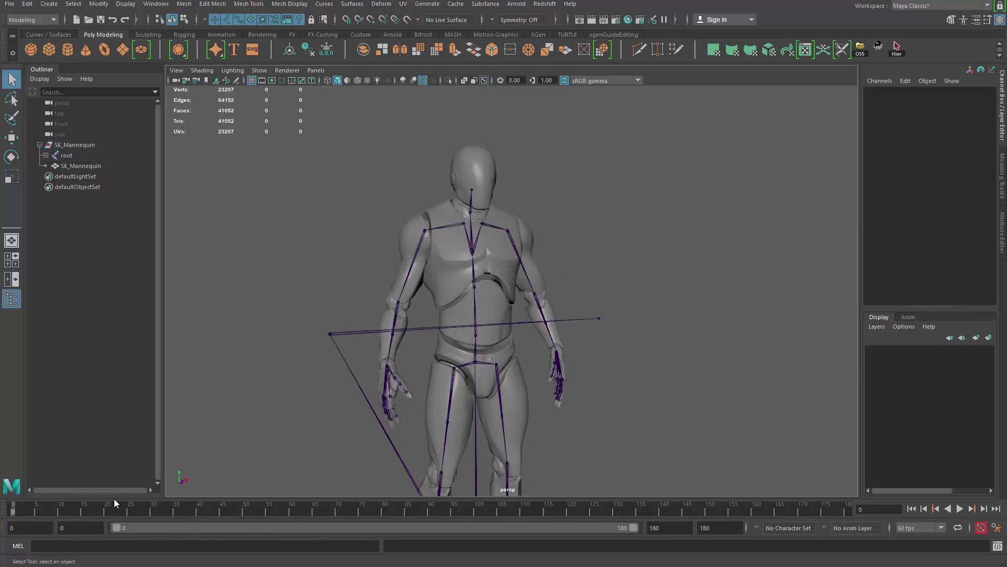
Play the timeline briefly and set the current time to frame 60
{"action": "key", "text": "alt+v"}
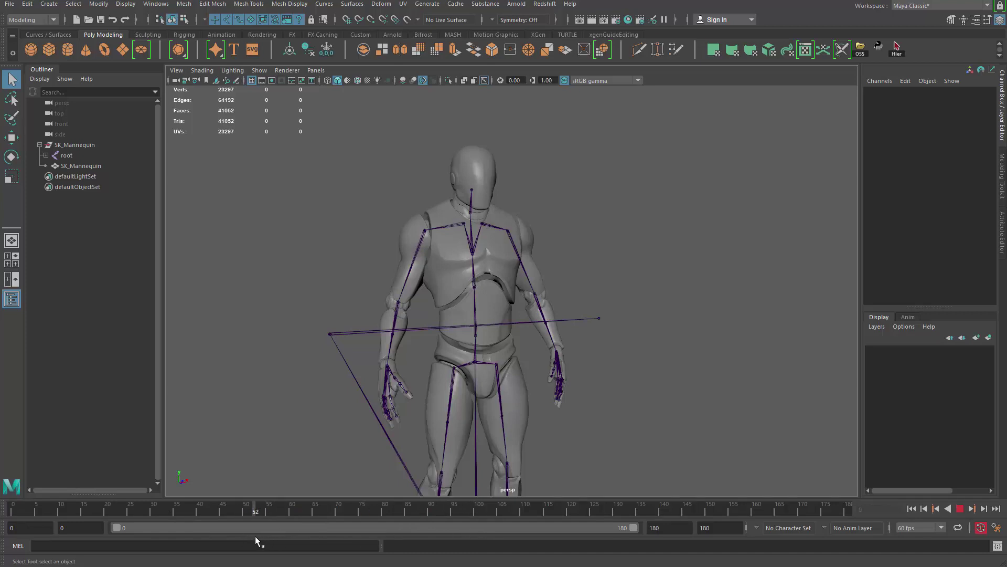
{"action": "left_click_drag", "start_coordinate": [288, 539], "coordinate": [290, 539]}
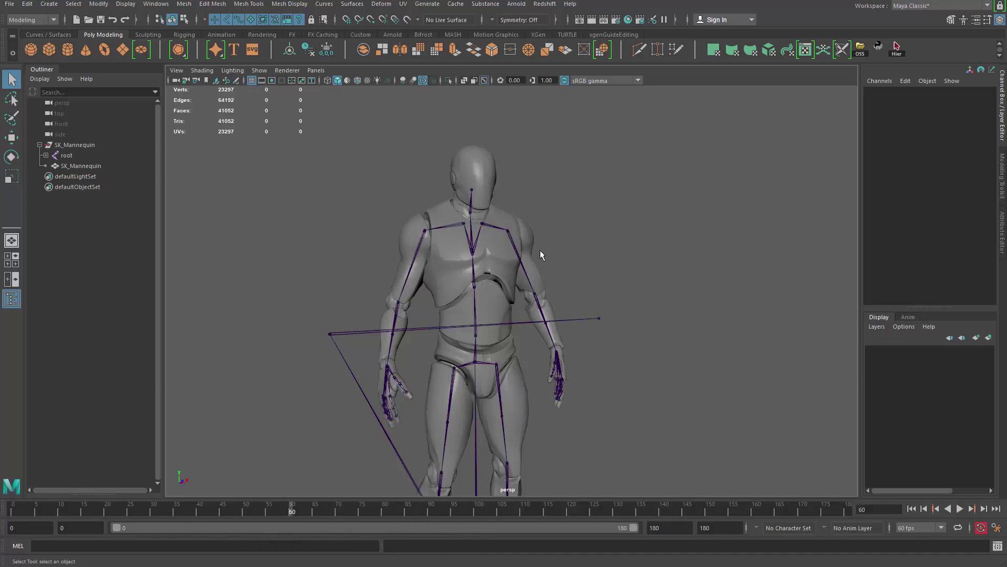
{"action": "middle_click_drag", "start_coordinate": [541, 289], "coordinate": [552, 319], "text": "alt"}
{"action": "left_click_drag", "start_coordinate": [553, 320], "coordinate": [588, 295], "text": "alt"}
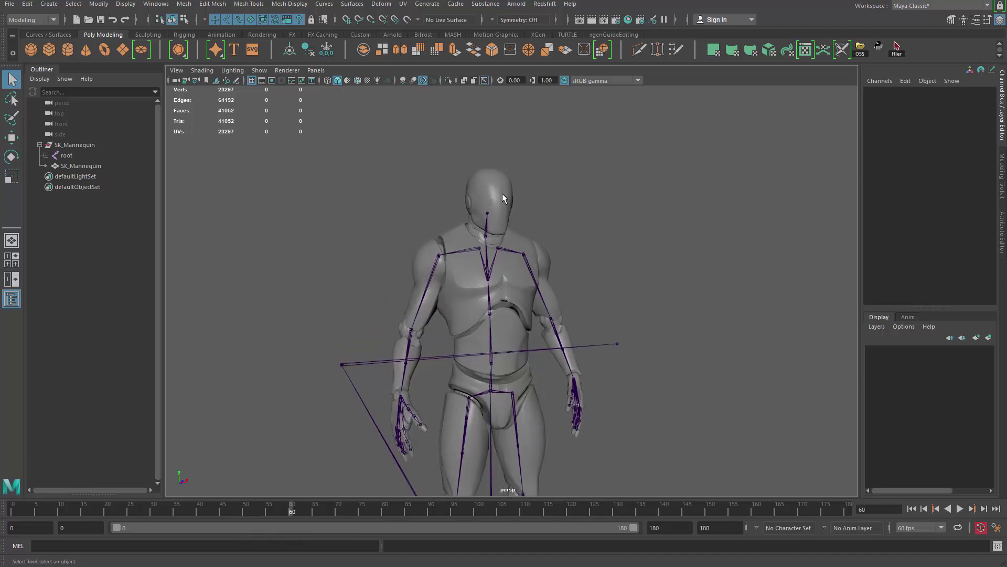
{"action": "left_click_drag", "start_coordinate": [505, 198], "coordinate": [559, 279], "text": "alt"}
{"action": "left_click_drag", "start_coordinate": [520, 329], "coordinate": [521, 309], "text": "alt"}
{"action": "scroll", "coordinate": [522, 310], "scroll_direction": "up", "scroll_amount": 3}
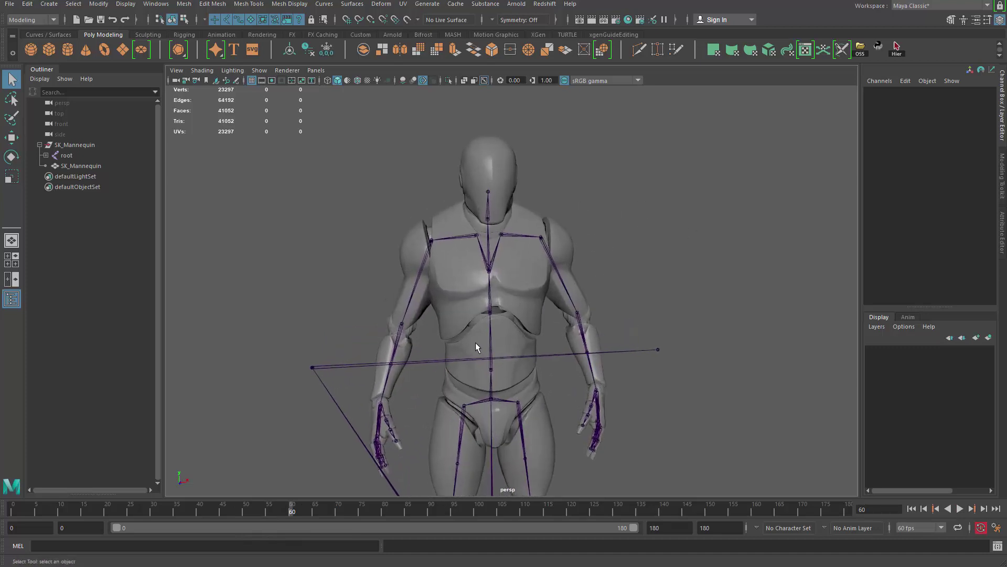
Select the three spine joints and the neck joint together
{"action": "left_click_drag", "start_coordinate": [476, 343], "coordinate": [515, 339]}
{"action": "left_click_drag", "start_coordinate": [473, 296], "coordinate": [501, 297]}
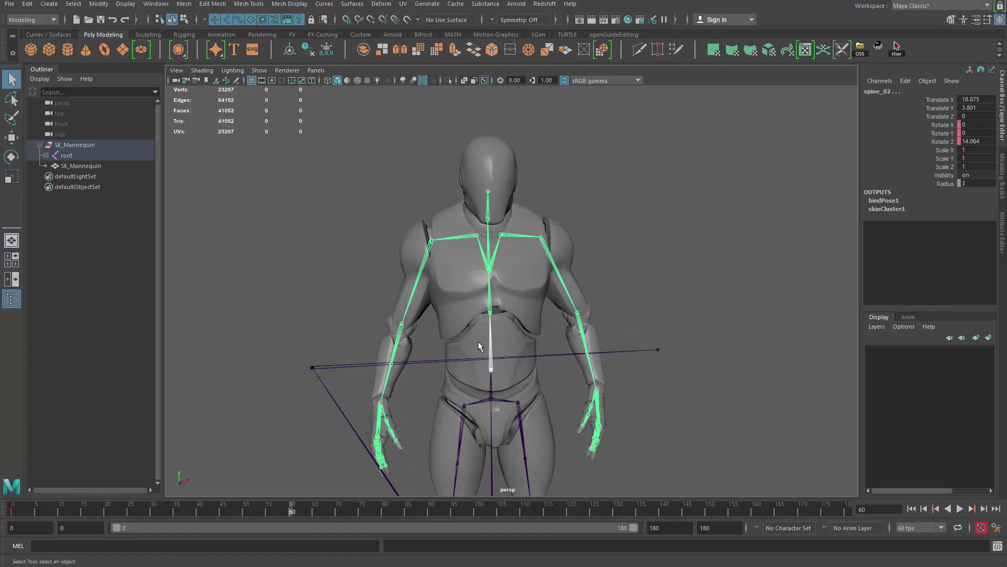
{"action": "left_click_drag", "start_coordinate": [499, 342], "coordinate": [489, 338]}
{"action": "left_click_drag", "start_coordinate": [470, 296], "coordinate": [516, 290], "text": "shift"}
{"action": "left_click_drag", "start_coordinate": [470, 259], "coordinate": [505, 253], "text": "shift"}
{"action": "left_click_drag", "start_coordinate": [476, 205], "coordinate": [502, 205], "text": "shift"}
Rotate the selected spine and neck joints to one side at frame 60, with Rotate X about 22.8, and scrub to check the motion
{"action": "middle_click_drag", "start_coordinate": [508, 344], "coordinate": [514, 328], "text": "alt"}
{"action": "key", "text": "e"}
{"action": "left_click_drag", "start_coordinate": [523, 265], "coordinate": [533, 286], "text": "alt"}
{"action": "middle_click_drag", "start_coordinate": [533, 285], "coordinate": [537, 332], "text": "alt"}
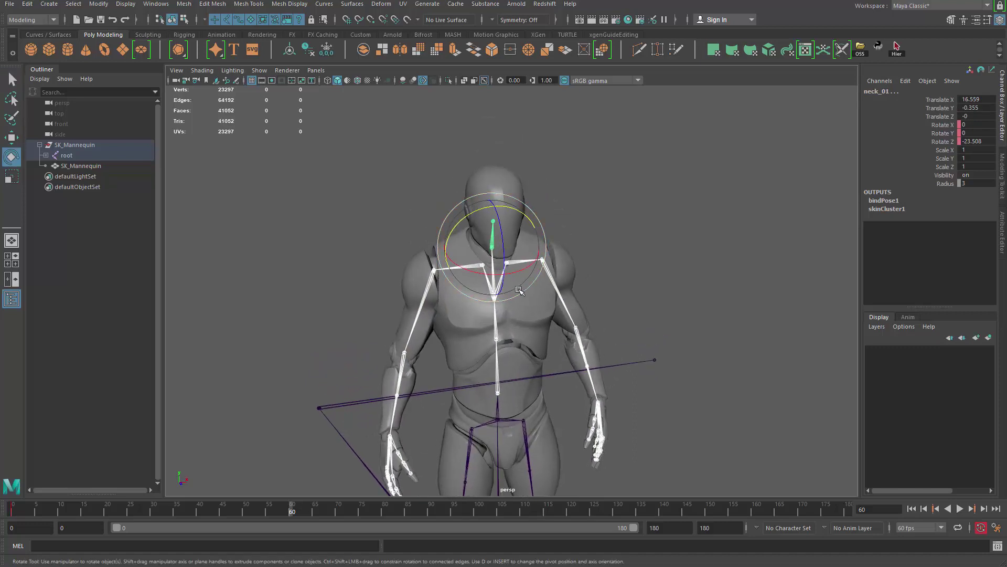
{"action": "left_click_drag", "start_coordinate": [520, 290], "coordinate": [530, 268]}
{"action": "mouse_move", "coordinate": [562, 301]}
{"action": "left_mouse_down", "text": "alt"}
{"action": "mouse_move", "coordinate": [467, 294]}
{"action": "mouse_move", "coordinate": [546, 301]}
{"action": "left_mouse_up", "text": "alt"}
{"action": "scroll", "coordinate": [525, 325], "scroll_direction": "down", "scroll_amount": 2}
{"action": "mouse_move", "coordinate": [488, 358]}
{"action": "left_mouse_down", "text": "alt"}
{"action": "mouse_move", "coordinate": [509, 353]}
{"action": "mouse_move", "coordinate": [499, 341]}
{"action": "left_mouse_up", "text": "alt"}
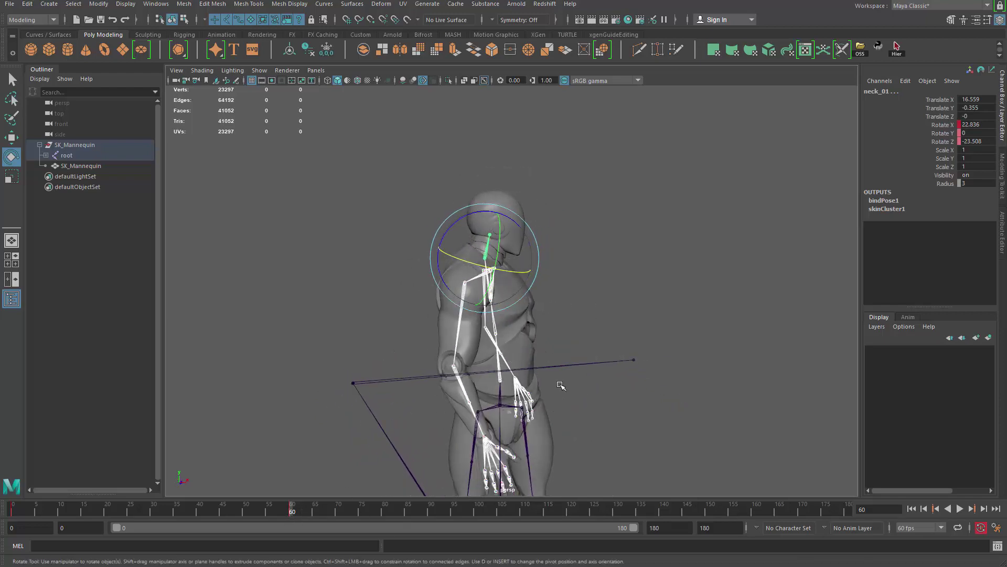
{"action": "left_click_drag", "start_coordinate": [560, 384], "coordinate": [472, 393], "text": "alt"}
{"action": "left_click_drag", "start_coordinate": [291, 511], "coordinate": [101, 514]}
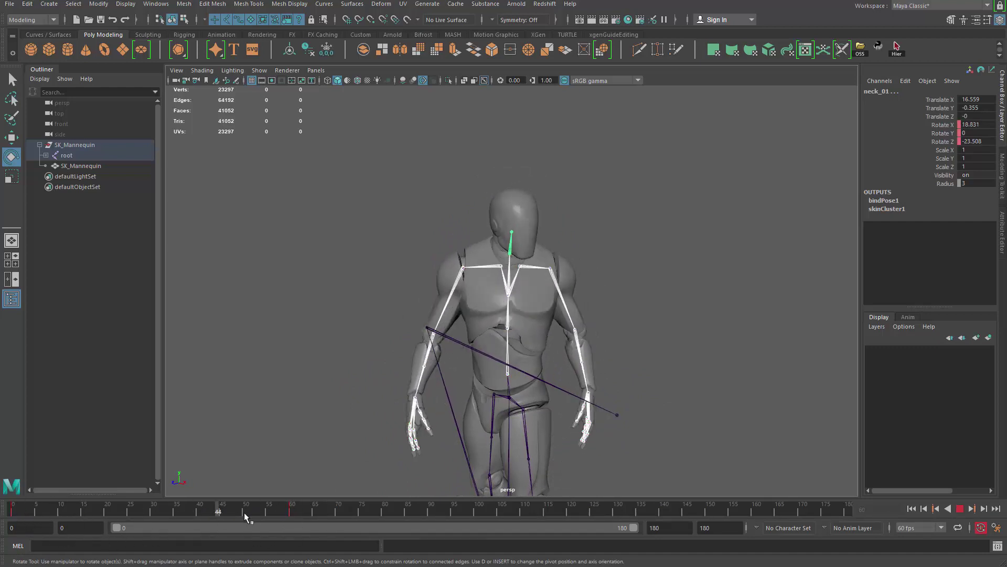
At frame 120, rotate the selected spine and neck joints to the opposite side, with Rotate X about -23.6
{"action": "mouse_move", "coordinate": [294, 514]}
{"action": "left_mouse_down"}
{"action": "mouse_move", "coordinate": [603, 515]}
{"action": "mouse_move", "coordinate": [674, 526]}
{"action": "mouse_move", "coordinate": [571, 524]}
{"action": "left_mouse_up"}
{"action": "left_click_drag", "start_coordinate": [485, 369], "coordinate": [519, 342], "text": "alt"}
{"action": "left_click_drag", "start_coordinate": [526, 390], "coordinate": [608, 400], "text": "alt"}
{"action": "left_click_drag", "start_coordinate": [520, 344], "coordinate": [523, 352]}
At frame 180, set Rotate X, Y and Z of the selected spine and neck joints to 0
{"action": "left_click_drag", "start_coordinate": [473, 510], "coordinate": [694, 510]}
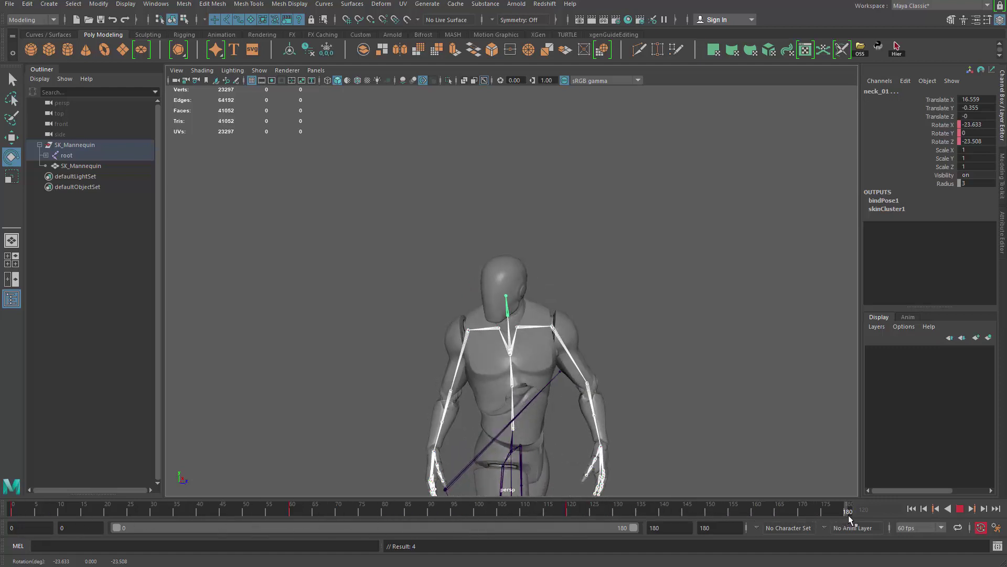
{"action": "left_click_drag", "start_coordinate": [849, 515], "coordinate": [848, 514]}
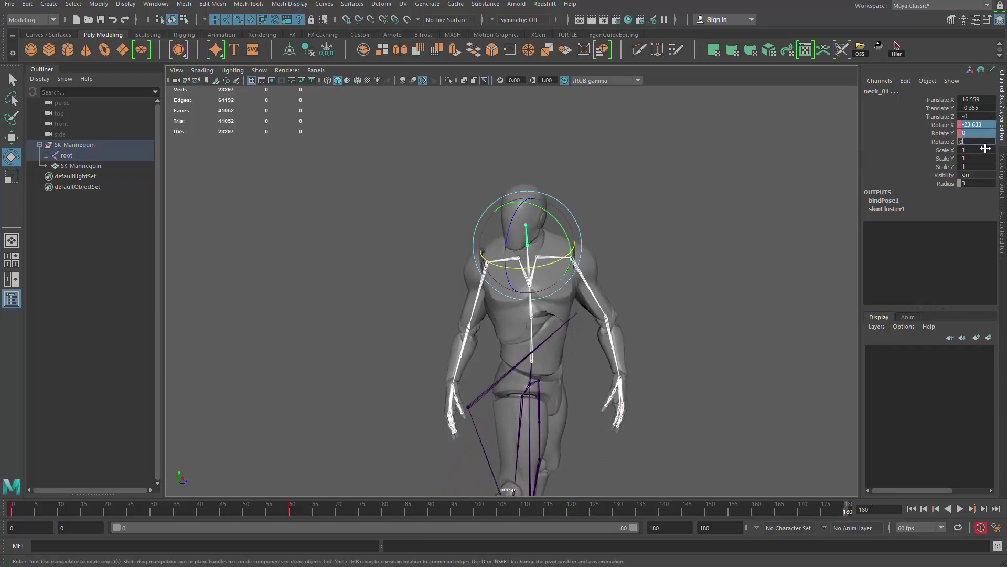
{"action": "key", "text": "Return"}
{"action": "left_click_drag", "start_coordinate": [686, 386], "coordinate": [672, 333], "text": "alt"}
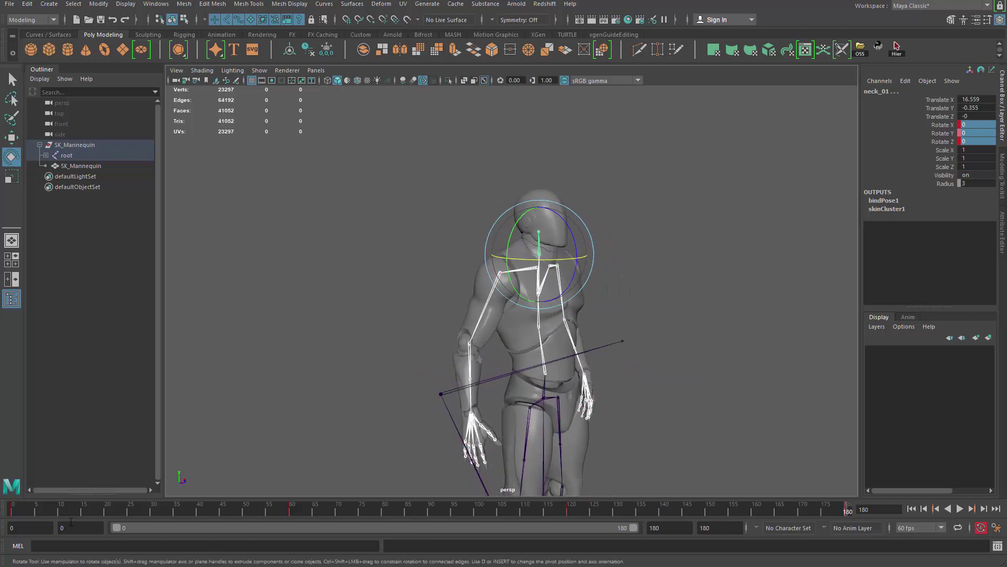
Carry the frame 0 pose of the selected joints over to frame 180 and key their Rotate X, Y and Z channels there
{"action": "left_click", "coordinate": [12, 511]}
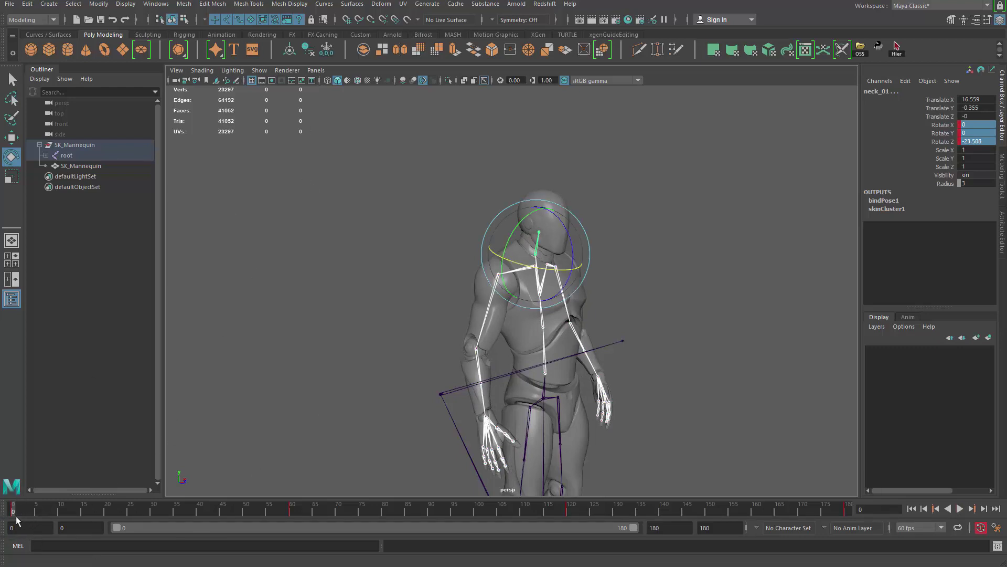
{"action": "middle_click", "coordinate": [846, 509]}
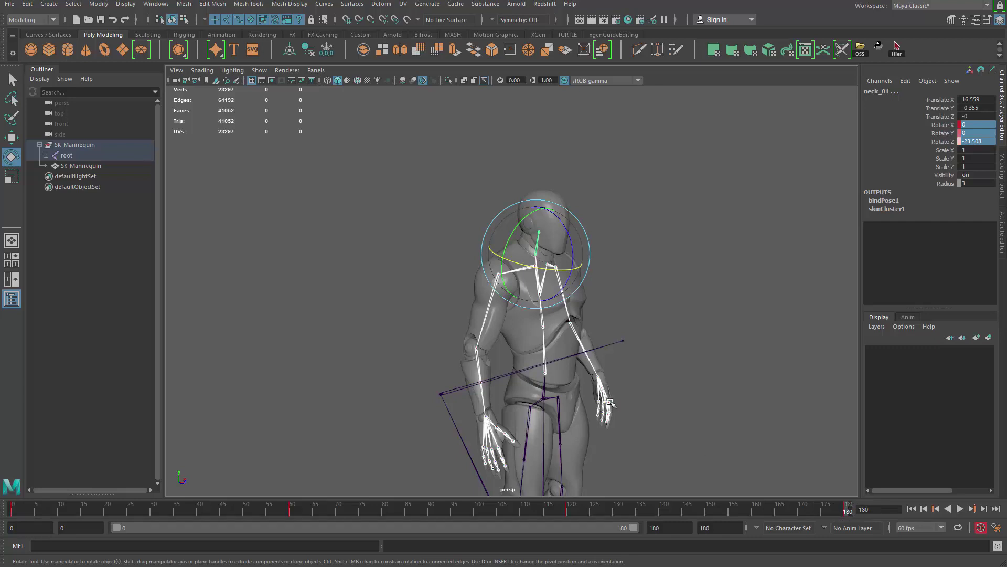
{"action": "right_click", "coordinate": [950, 128]}
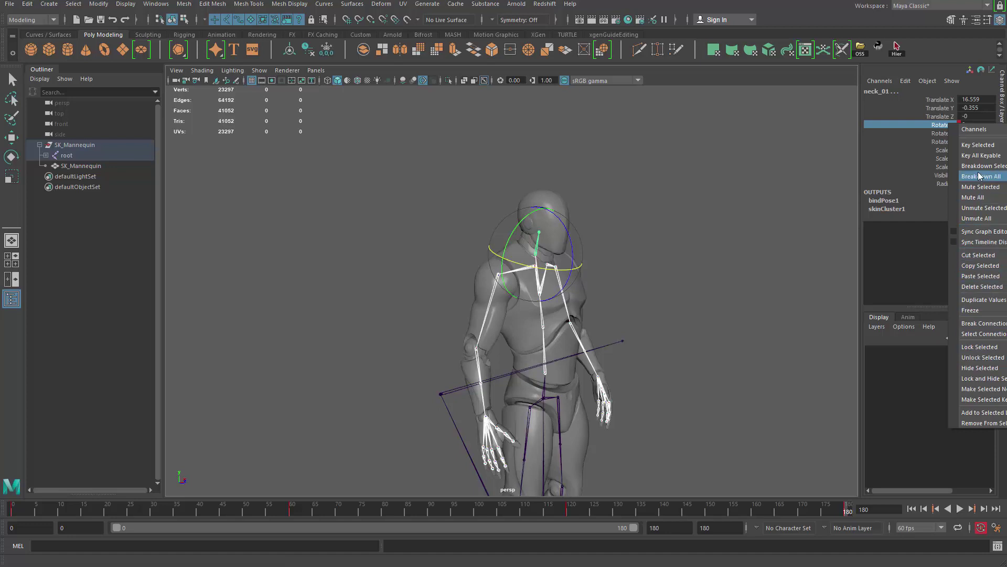
{"action": "left_click", "coordinate": [975, 147]}
{"action": "left_click_drag", "start_coordinate": [943, 116], "coordinate": [944, 143]}
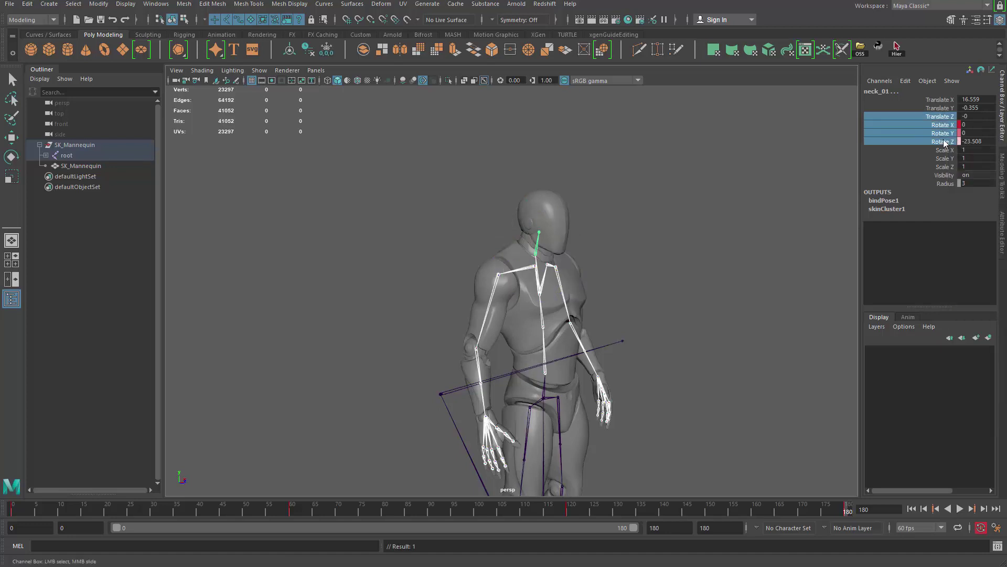
{"action": "right_click", "coordinate": [945, 142]}
{"action": "left_click", "coordinate": [969, 151]}
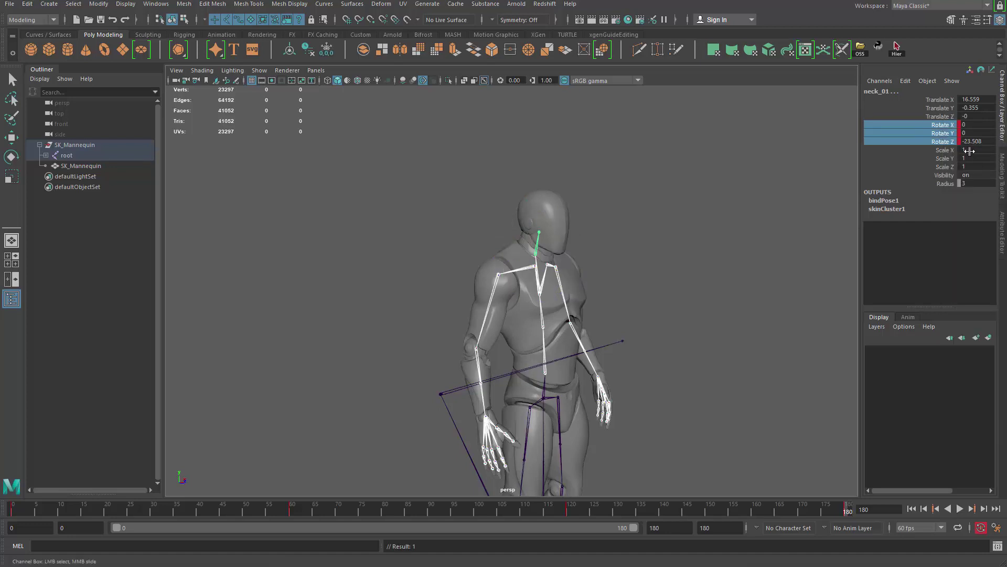
Scrub the timeline to review the torso and neck motion, and play the animation back from frame 0
{"action": "left_click_drag", "start_coordinate": [847, 513], "coordinate": [806, 508]}
{"action": "left_click_drag", "start_coordinate": [732, 519], "coordinate": [884, 446]}
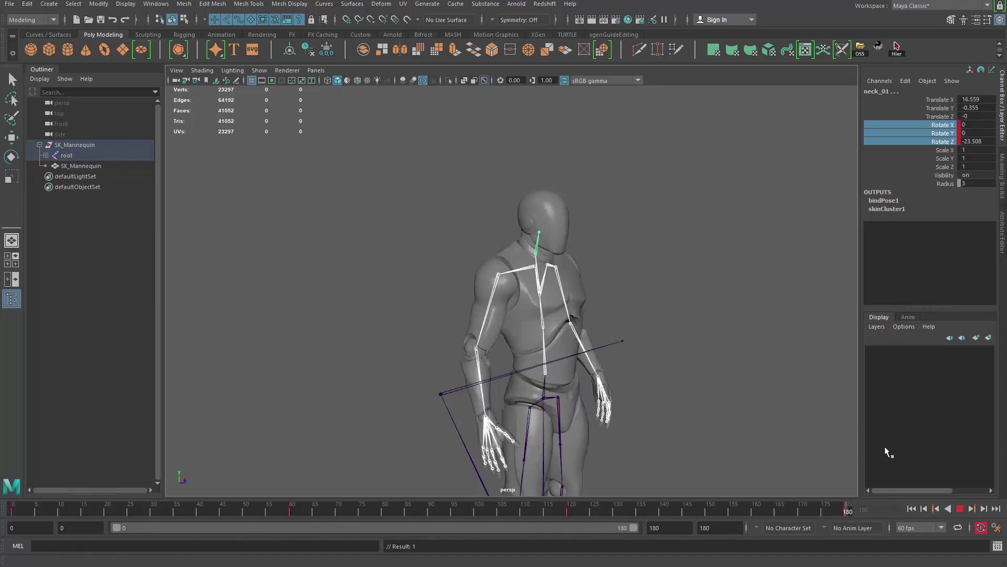
{"action": "left_click_drag", "start_coordinate": [762, 470], "coordinate": [905, 415]}
{"action": "key", "text": "Escape"}
{"action": "left_click_drag", "start_coordinate": [673, 326], "coordinate": [578, 291], "text": "alt"}
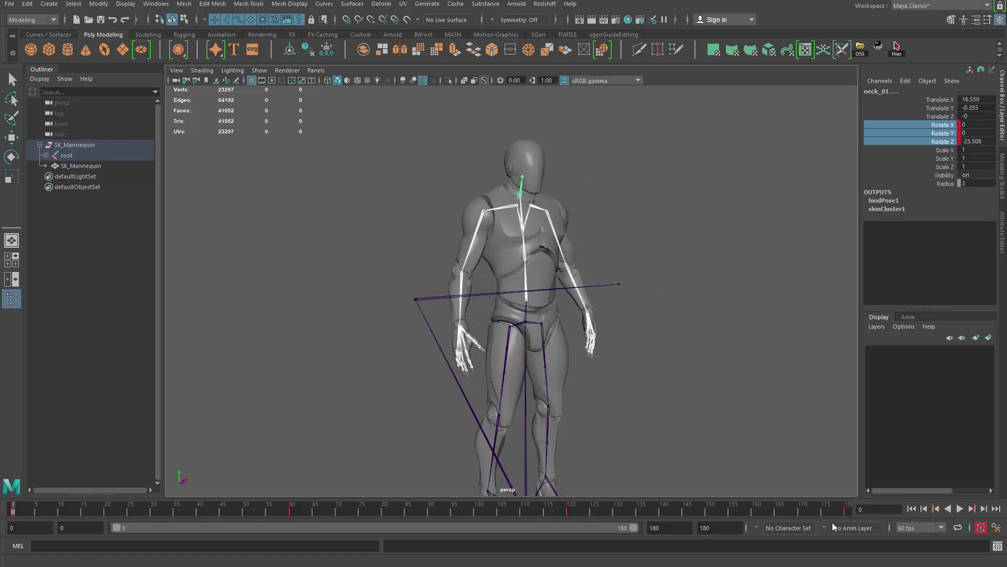
{"action": "left_click_drag", "start_coordinate": [678, 159], "coordinate": [808, 566]}
{"action": "left_click", "coordinate": [959, 508]}
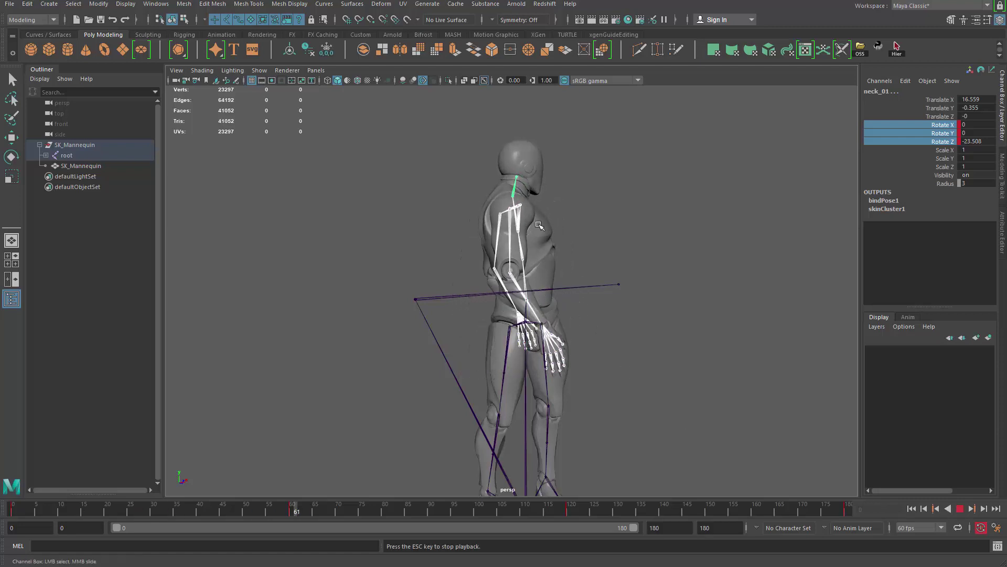